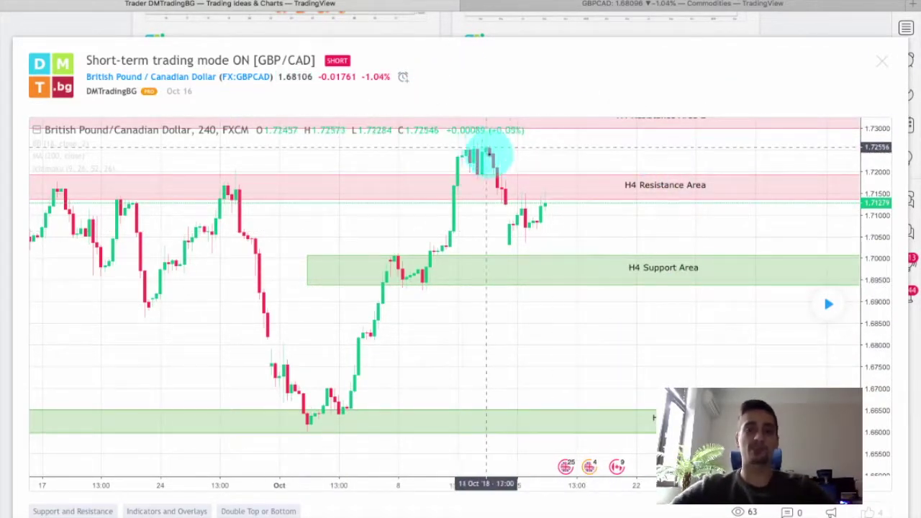
- Pan across the late-August to mid-October candles to review H4 Resistance Area 2
{"action": "scroll", "coordinate": [520, 65], "scroll_direction": "down", "scroll_amount": 1}
{"action": "scroll", "coordinate": [519, 64], "scroll_direction": "down", "scroll_amount": 1}
{"action": "scroll", "coordinate": [497, 68], "scroll_direction": "up", "scroll_amount": 1}
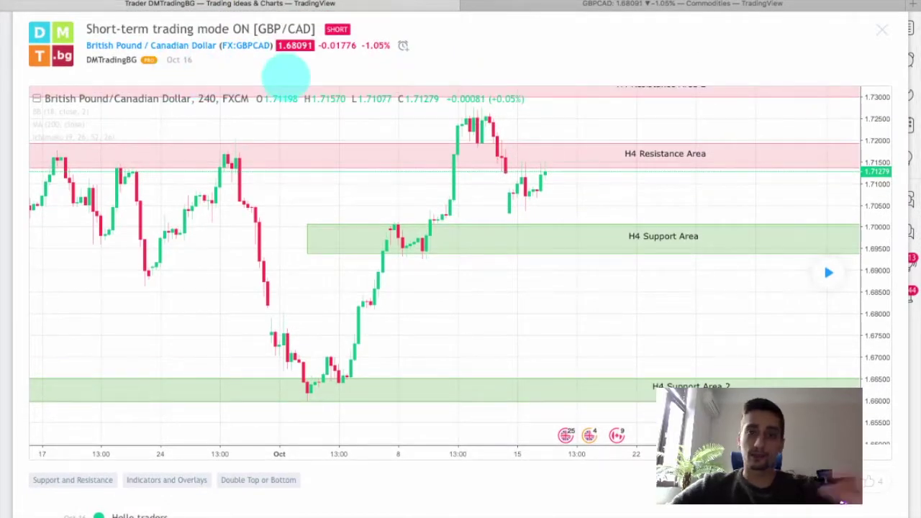
{"action": "scroll", "coordinate": [448, 62], "scroll_direction": "up", "scroll_amount": 1}
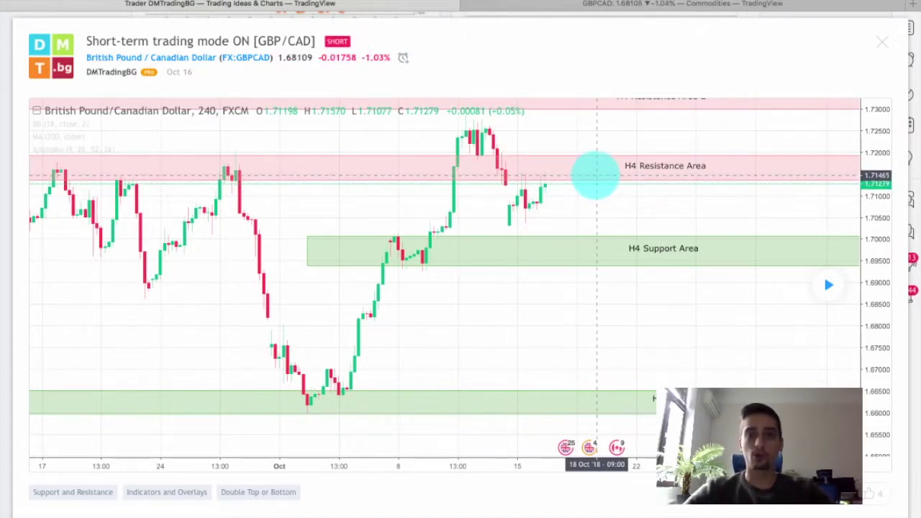
{"action": "left_click_drag", "start_coordinate": [621, 152], "coordinate": [604, 190]}
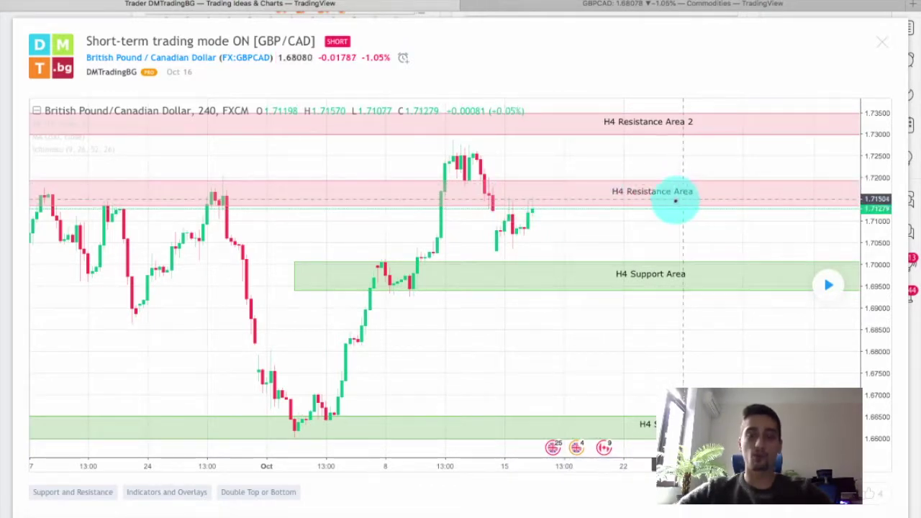
{"action": "left_click_drag", "start_coordinate": [487, 245], "coordinate": [691, 249]}
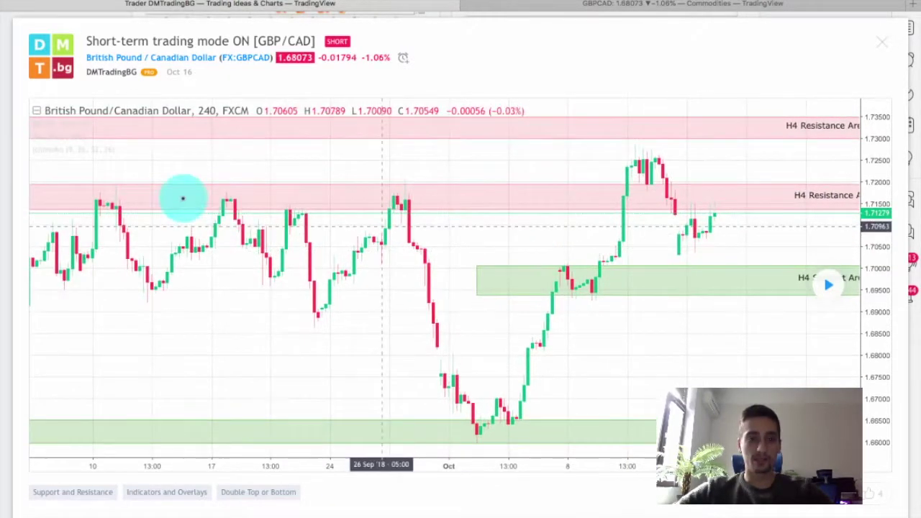
{"action": "left_click_drag", "start_coordinate": [315, 243], "coordinate": [509, 252]}
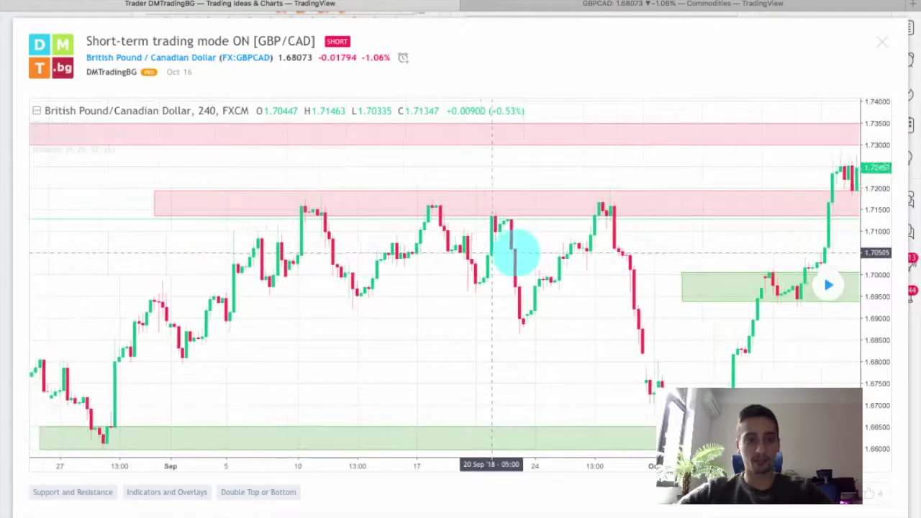
{"action": "left_click_drag", "start_coordinate": [650, 222], "coordinate": [358, 220]}
{"action": "left_click_drag", "start_coordinate": [740, 223], "coordinate": [505, 213]}
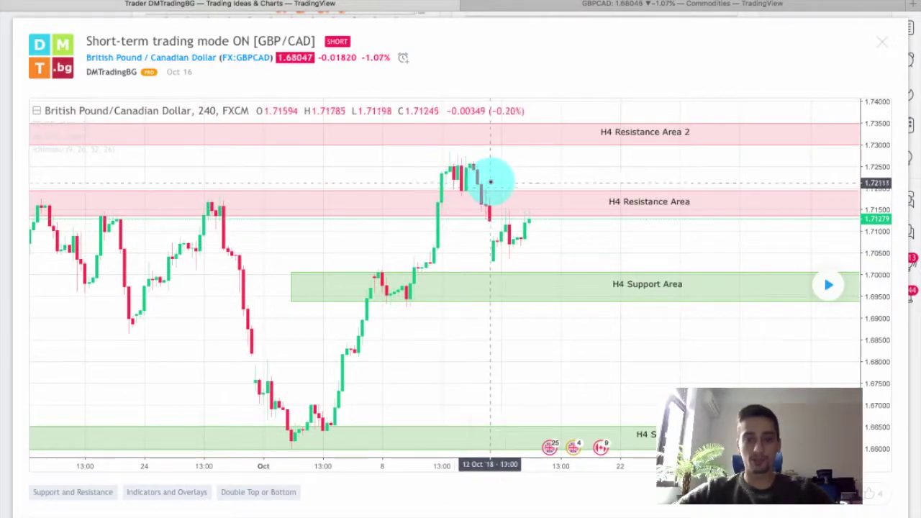
{"action": "scroll", "coordinate": [547, 259], "scroll_direction": "right", "scroll_amount": 2}
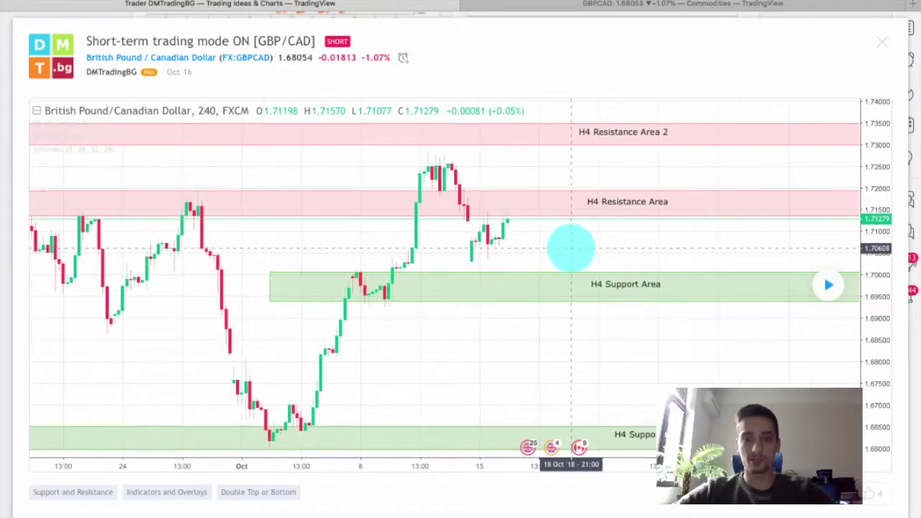
{"action": "scroll", "coordinate": [576, 241], "scroll_direction": "down", "scroll_amount": 1}
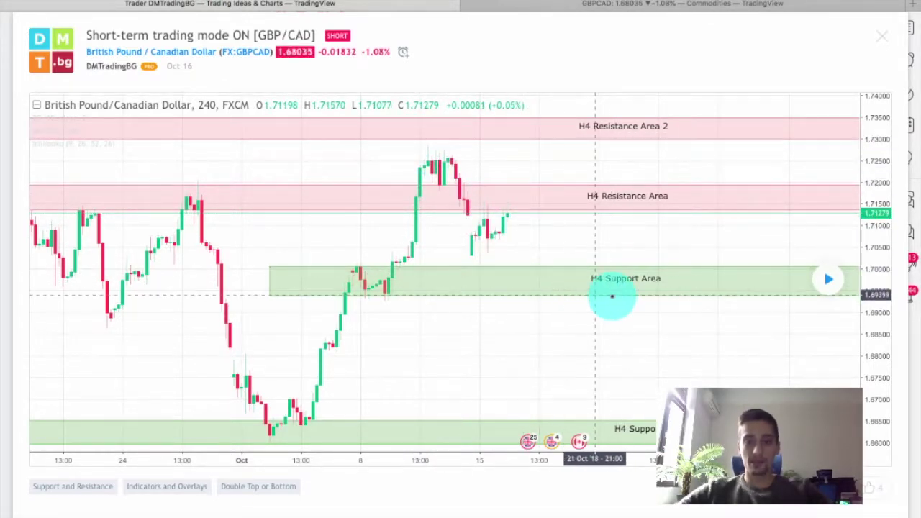
- Pan the chart to study the H4 Support Area and frame the resistance zones
{"action": "left_click_drag", "start_coordinate": [634, 340], "coordinate": [602, 323]}
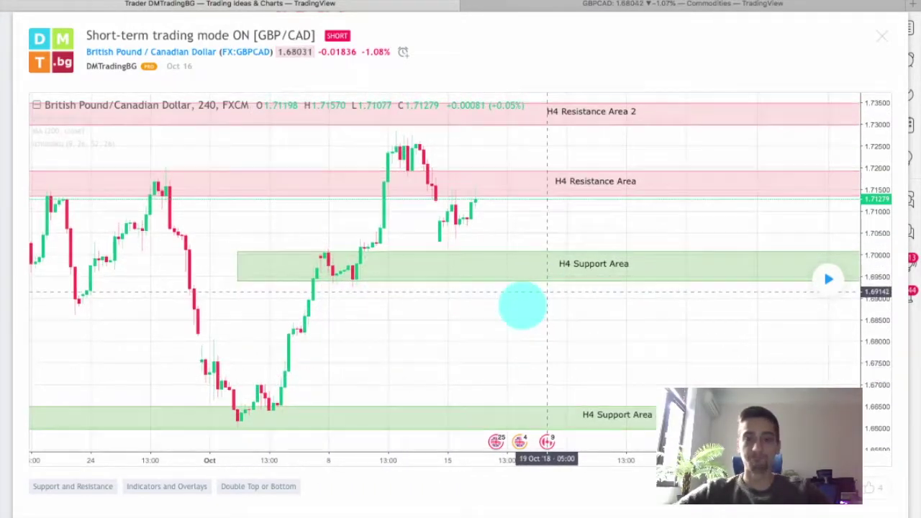
{"action": "left_click_drag", "start_coordinate": [522, 304], "coordinate": [485, 282]}
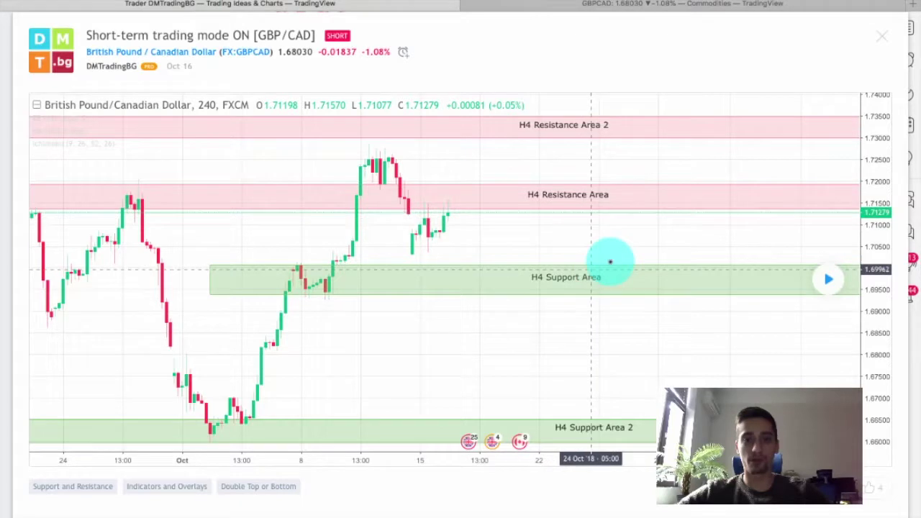
{"action": "left_click_drag", "start_coordinate": [582, 271], "coordinate": [539, 261]}
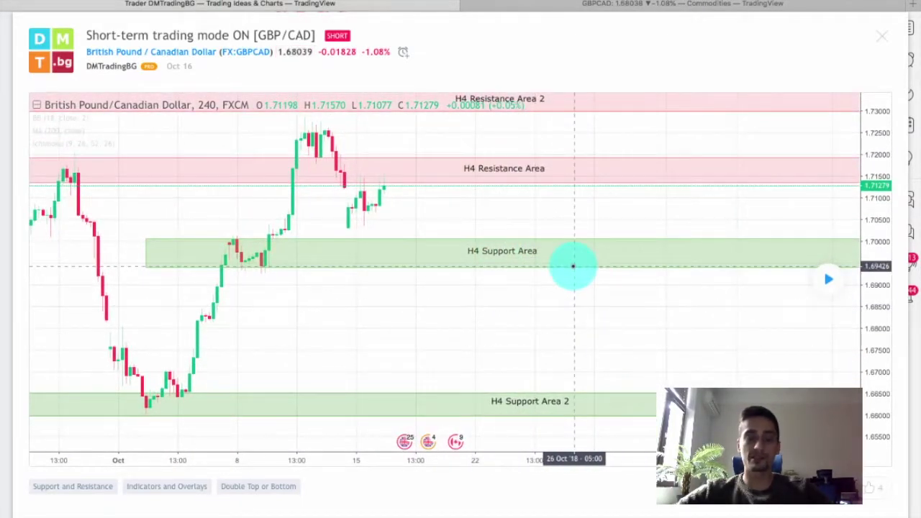
{"action": "left_click_drag", "start_coordinate": [669, 360], "coordinate": [754, 346]}
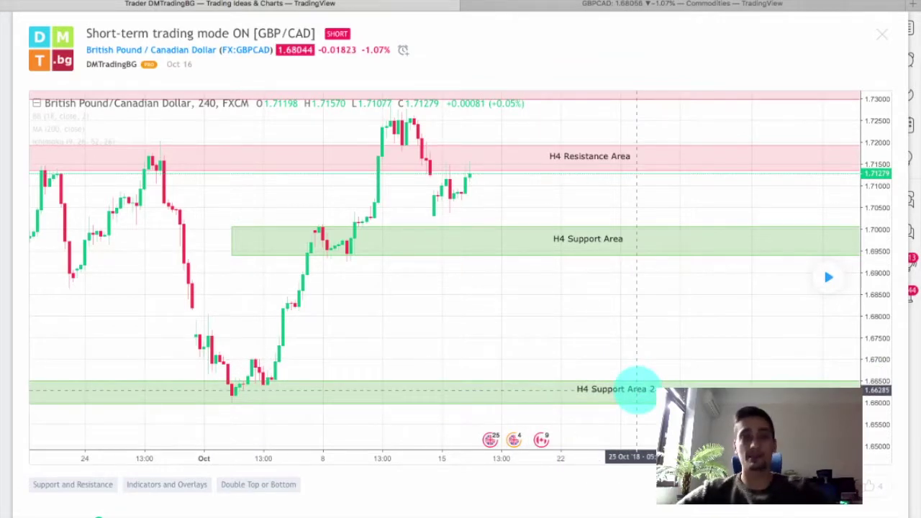
{"action": "left_click_drag", "start_coordinate": [668, 309], "coordinate": [603, 384]}
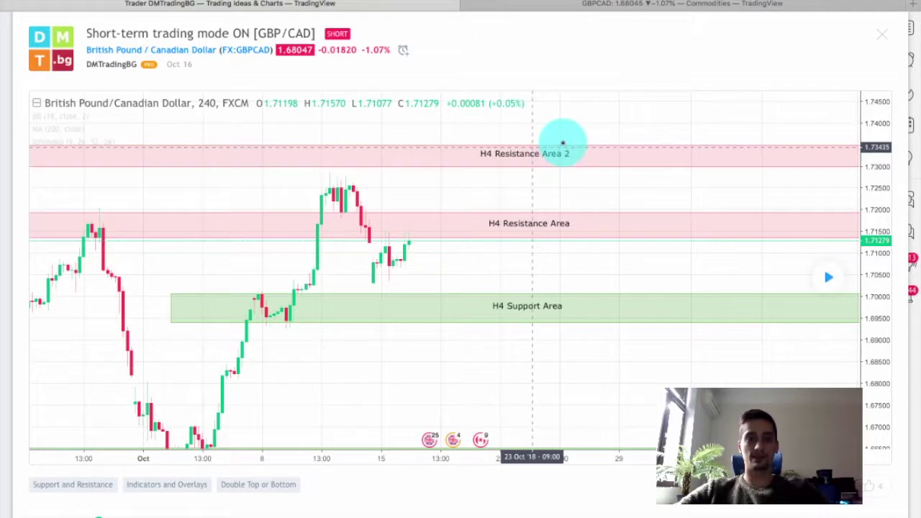
{"action": "left_click_drag", "start_coordinate": [531, 187], "coordinate": [565, 147]}
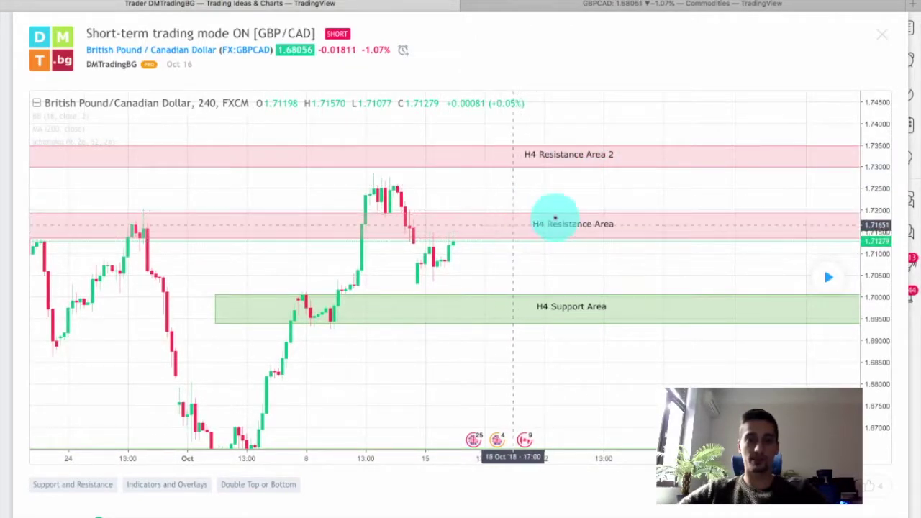
{"action": "left_click_drag", "start_coordinate": [578, 200], "coordinate": [543, 206]}
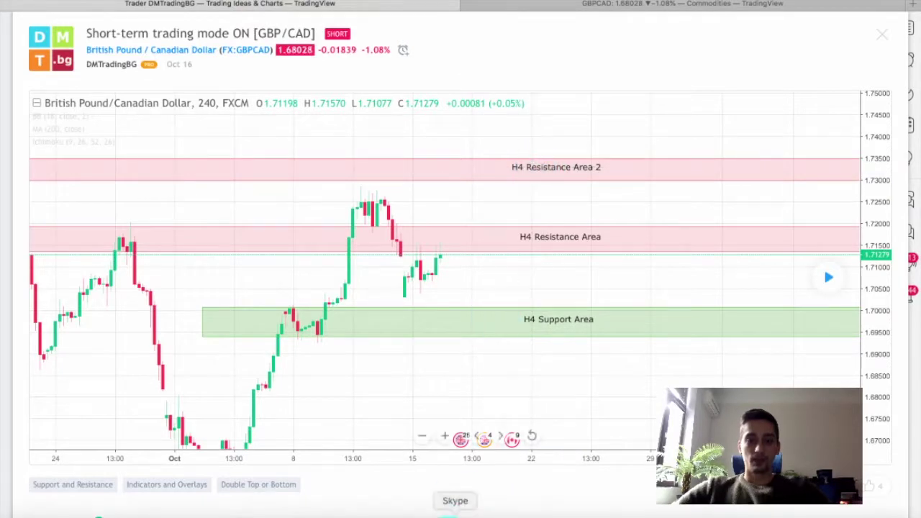
- Quit Skype from its Dock menu
{"action": "right_click", "coordinate": [459, 513]}
{"action": "left_click", "coordinate": [460, 497]}
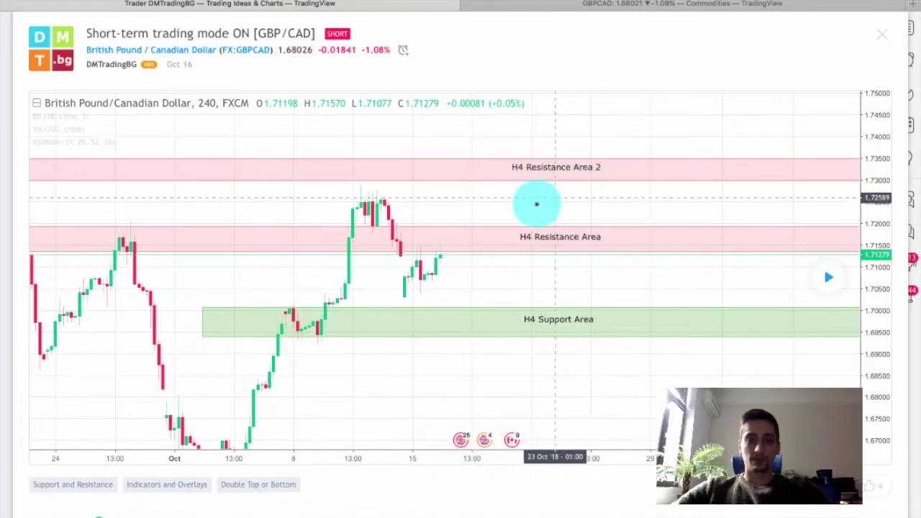
{"action": "left_click_drag", "start_coordinate": [586, 197], "coordinate": [565, 196]}
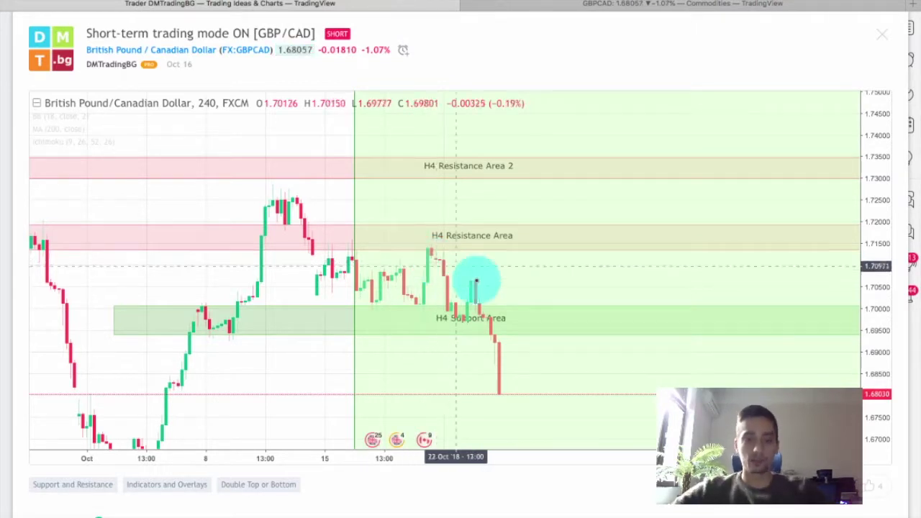
{"action": "left_click_drag", "start_coordinate": [607, 291], "coordinate": [600, 263]}
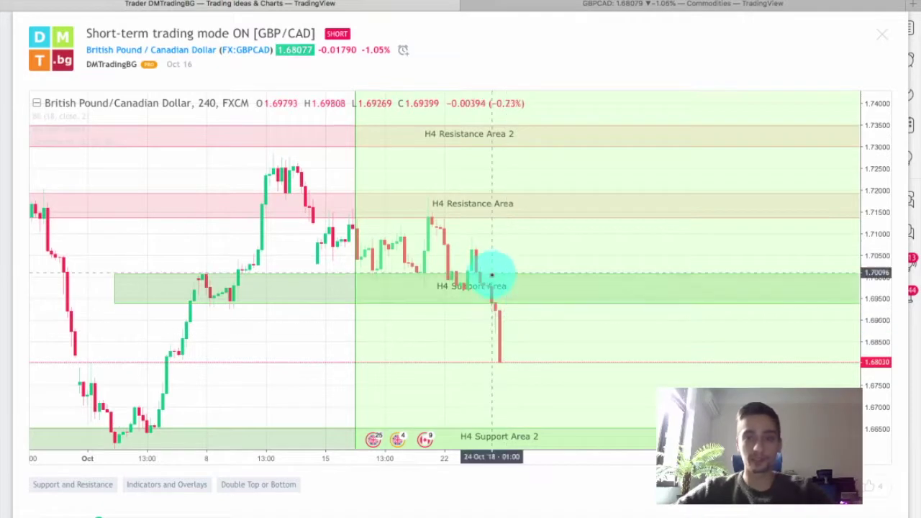
{"action": "left_click_drag", "start_coordinate": [527, 310], "coordinate": [487, 280]}
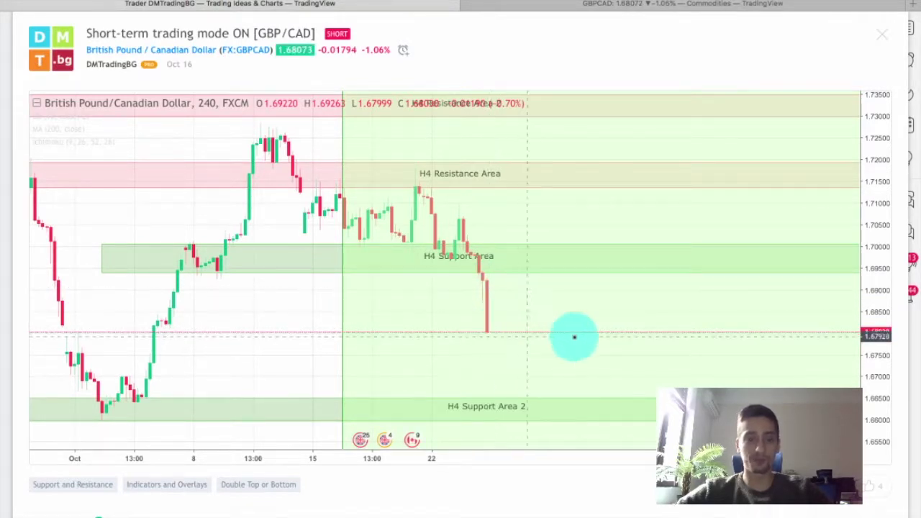
{"action": "scroll", "coordinate": [583, 321], "scroll_direction": "left", "scroll_amount": 2}
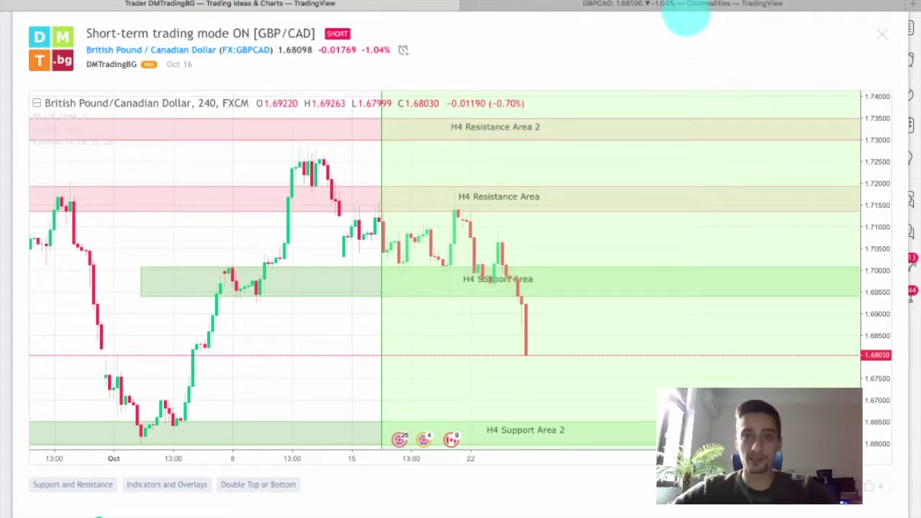
- Show the live GBPCAD chart on the 1-hour interval with a stretched price scale
{"action": "left_click", "coordinate": [684, 11]}
{"action": "left_click_drag", "start_coordinate": [623, 271], "coordinate": [629, 331]}
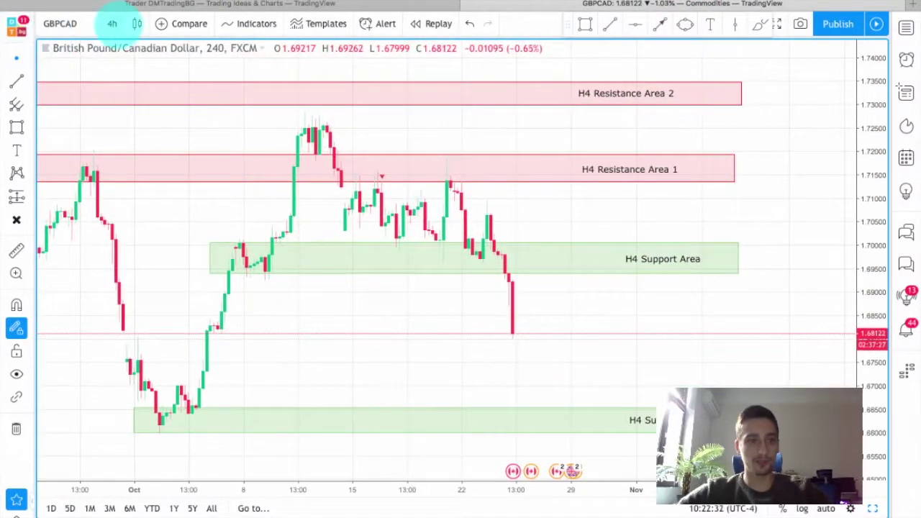
{"action": "left_click", "coordinate": [111, 24]}
{"action": "left_click", "coordinate": [148, 181]}
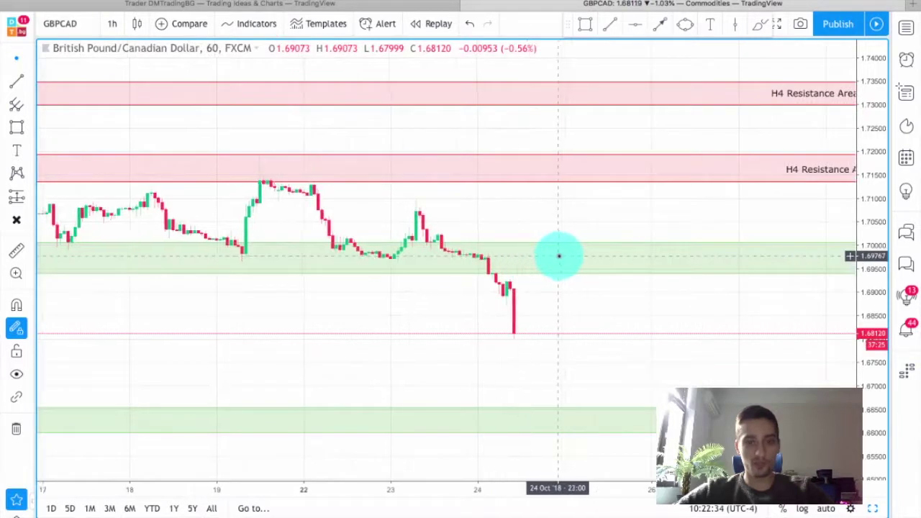
{"action": "left_click_drag", "start_coordinate": [872, 387], "coordinate": [736, 259]}
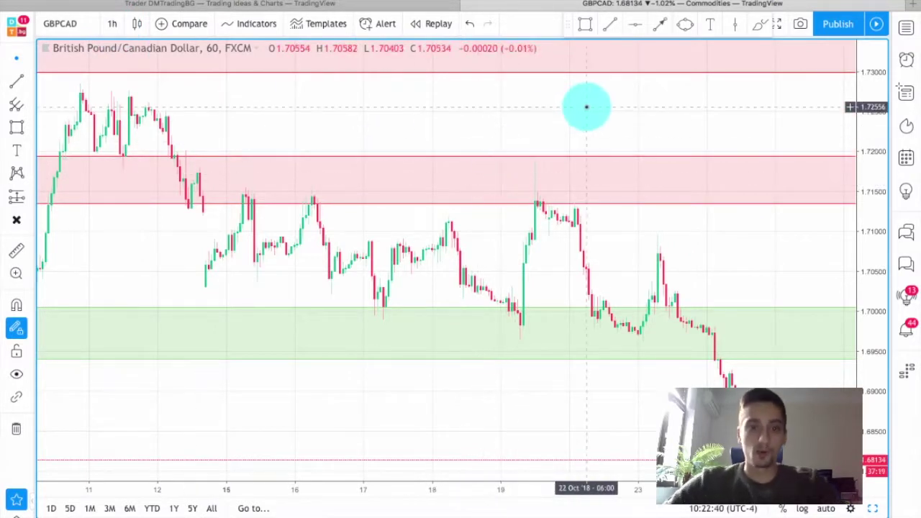
{"action": "left_click", "coordinate": [585, 24]}
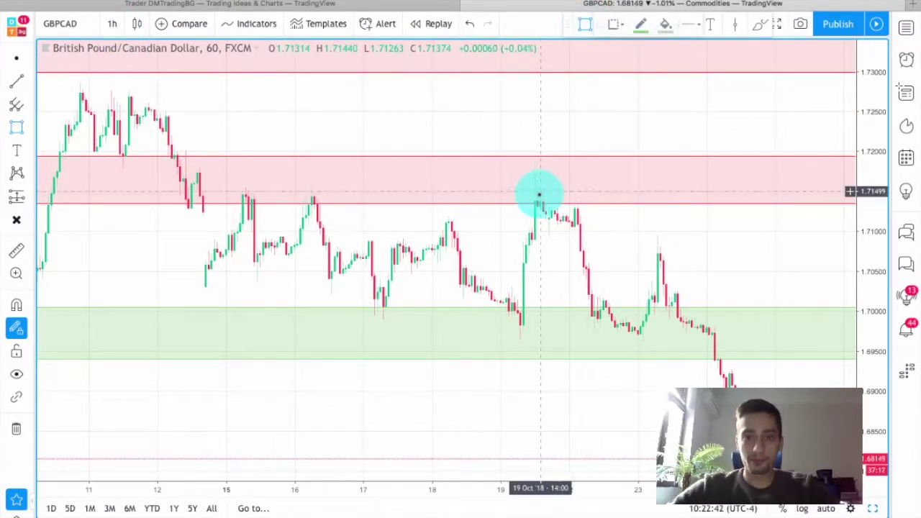
{"action": "left_click_drag", "start_coordinate": [521, 200], "coordinate": [664, 229]}
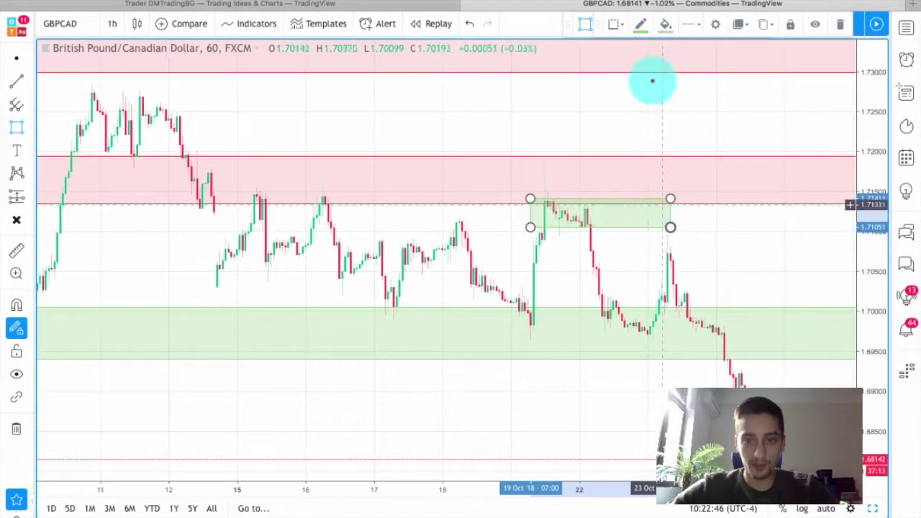
{"action": "left_click", "coordinate": [641, 24]}
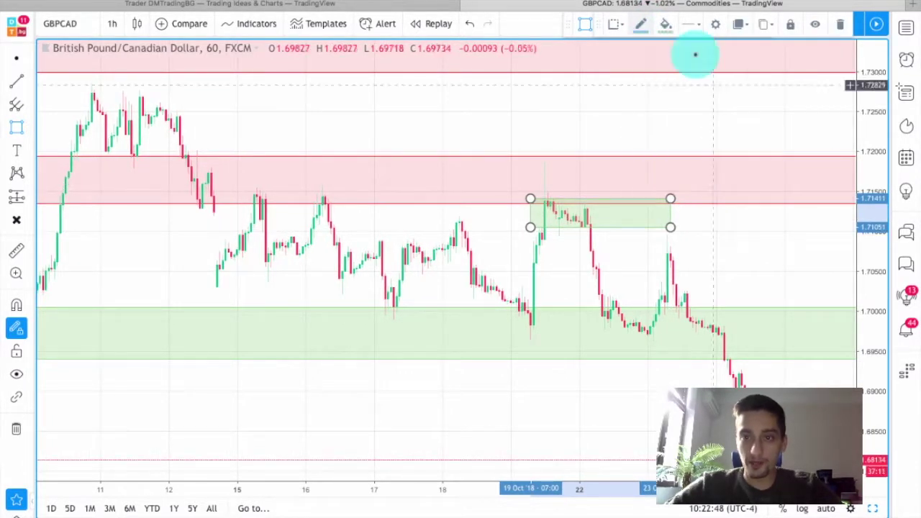
{"action": "left_click", "coordinate": [665, 24]}
{"action": "left_click", "coordinate": [731, 91]}
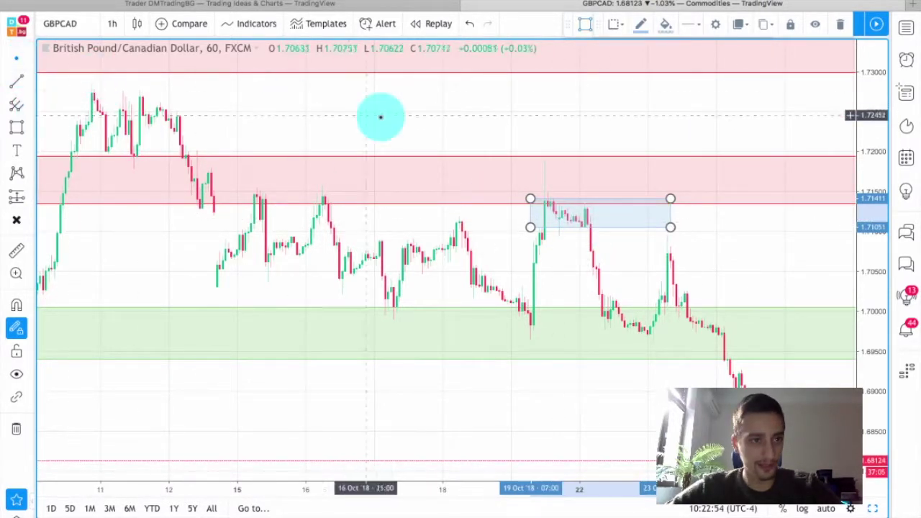
{"action": "left_click", "coordinate": [416, 129]}
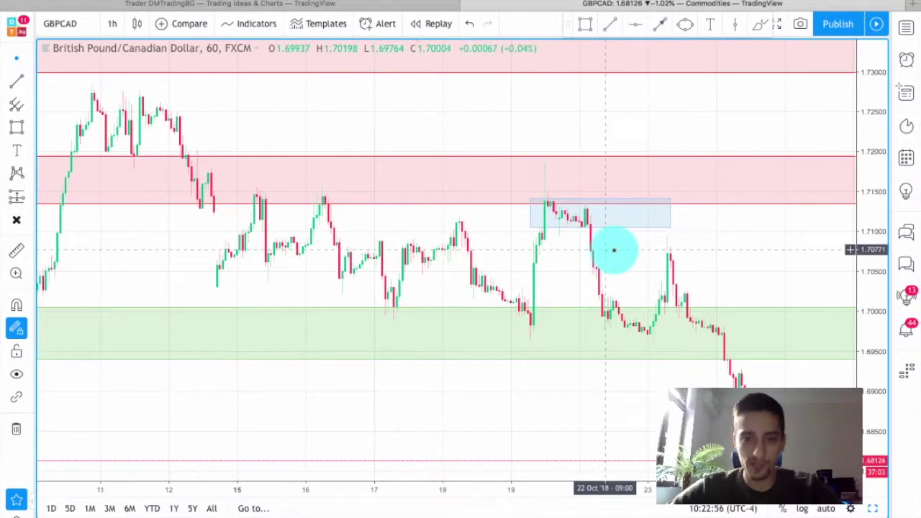
{"action": "scroll", "coordinate": [609, 249], "scroll_direction": "right", "scroll_amount": 5}
{"action": "left_click", "coordinate": [634, 25]}
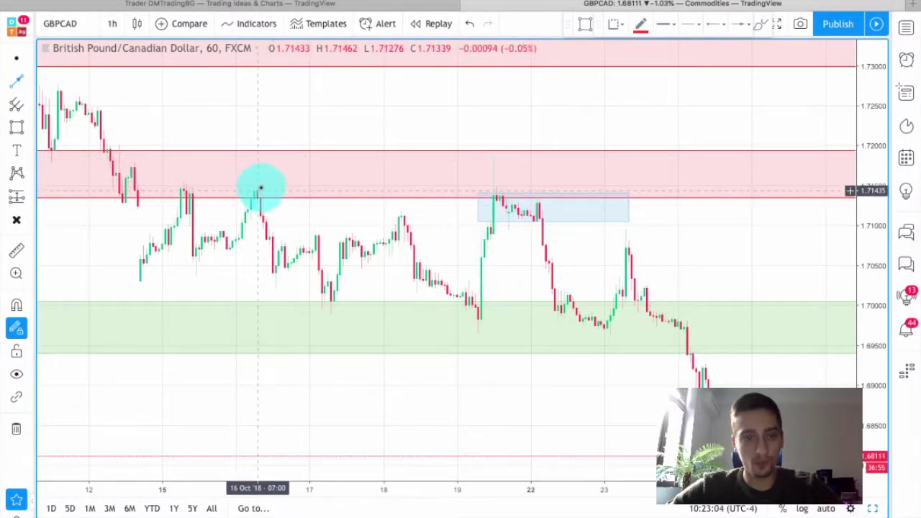
- Draw red brush loops around the 15–16 Oct highs at the resistance zone, then start an arrow
{"action": "left_click", "coordinate": [761, 25]}
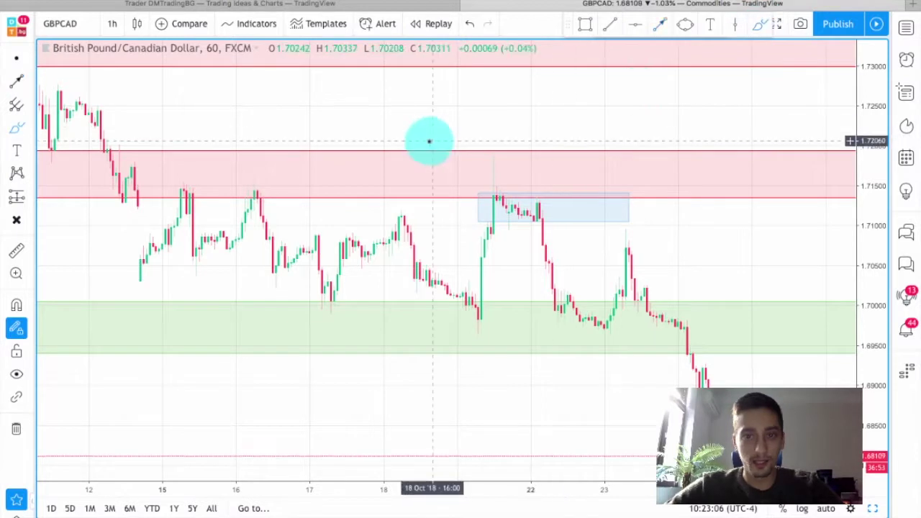
{"action": "mouse_move", "coordinate": [274, 188]}
{"action": "left_mouse_down"}
{"action": "mouse_move", "coordinate": [242, 195]}
{"action": "mouse_move", "coordinate": [274, 185]}
{"action": "left_mouse_up"}
{"action": "mouse_move", "coordinate": [202, 185]}
{"action": "left_mouse_down"}
{"action": "mouse_move", "coordinate": [189, 199]}
{"action": "mouse_move", "coordinate": [197, 184]}
{"action": "left_mouse_up"}
{"action": "left_click", "coordinate": [660, 24]}
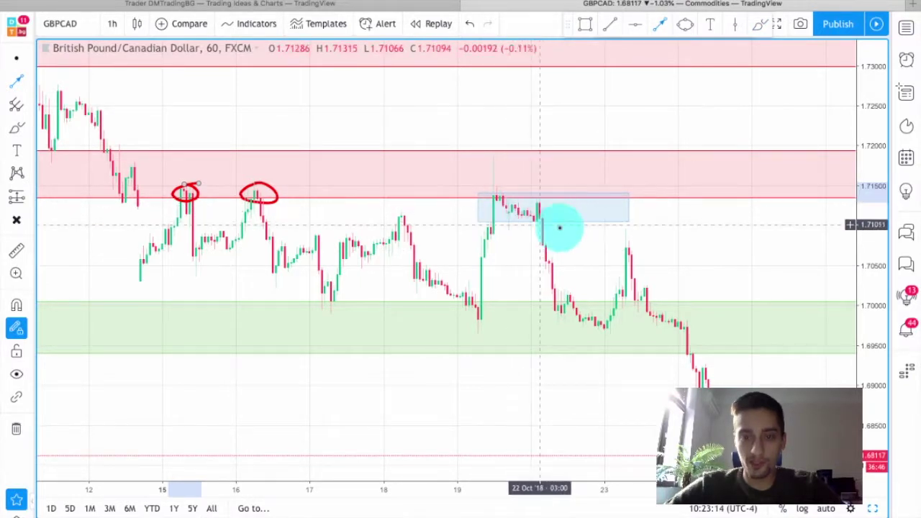
{"action": "left_click", "coordinate": [509, 277]}
- Finish a red arrow rising into the drop below the blue box
{"action": "left_click", "coordinate": [545, 248]}
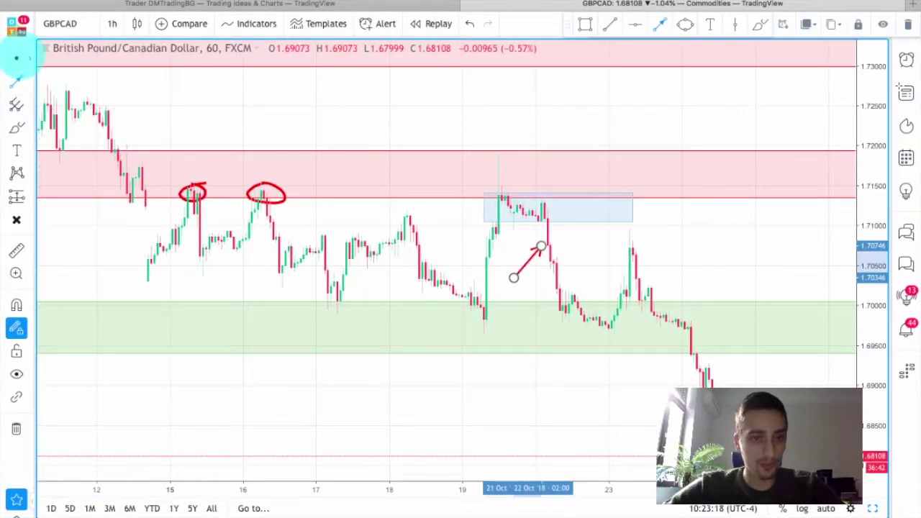
{"action": "left_click_drag", "start_coordinate": [514, 278], "coordinate": [471, 281]}
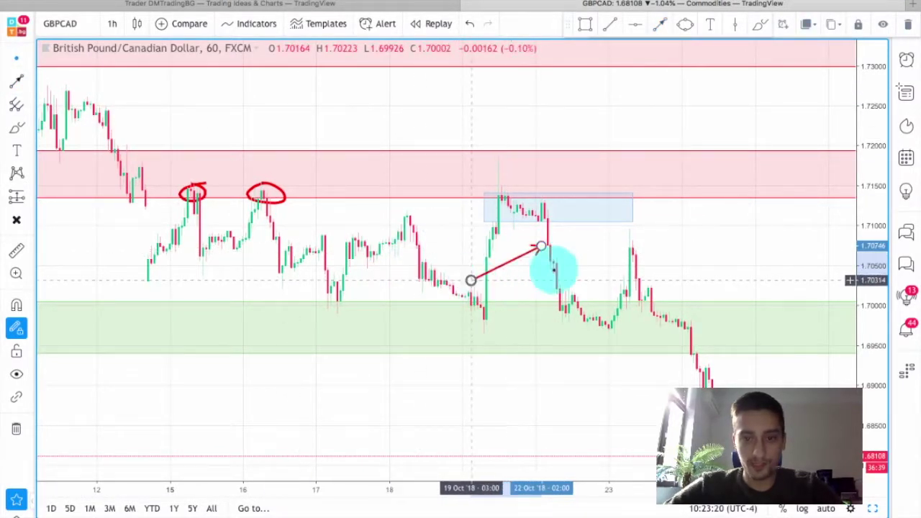
{"action": "left_click", "coordinate": [556, 259]}
{"action": "left_click_drag", "start_coordinate": [654, 249], "coordinate": [603, 231]}
- Draw a second red arrow pointing down-left at the 23 Oct spike
{"action": "left_click", "coordinate": [660, 26]}
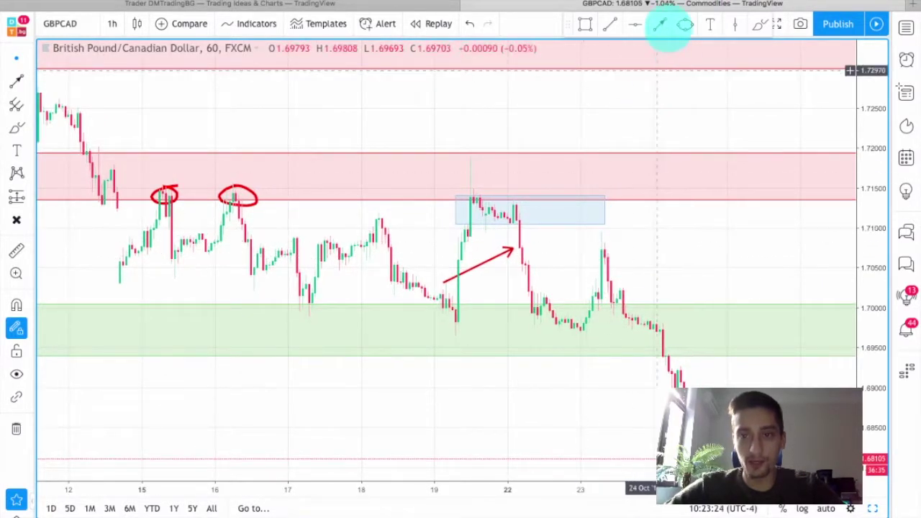
{"action": "left_click_drag", "start_coordinate": [706, 206], "coordinate": [607, 252]}
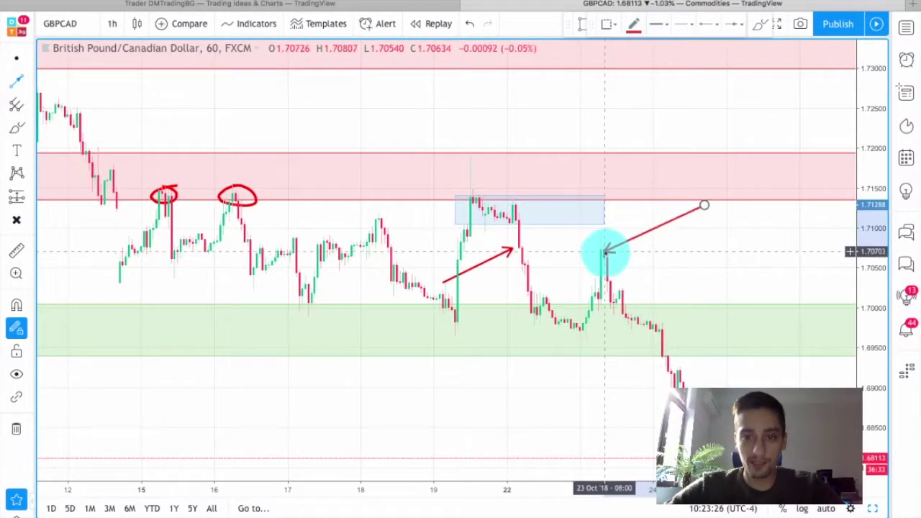
{"action": "left_click", "coordinate": [17, 59]}
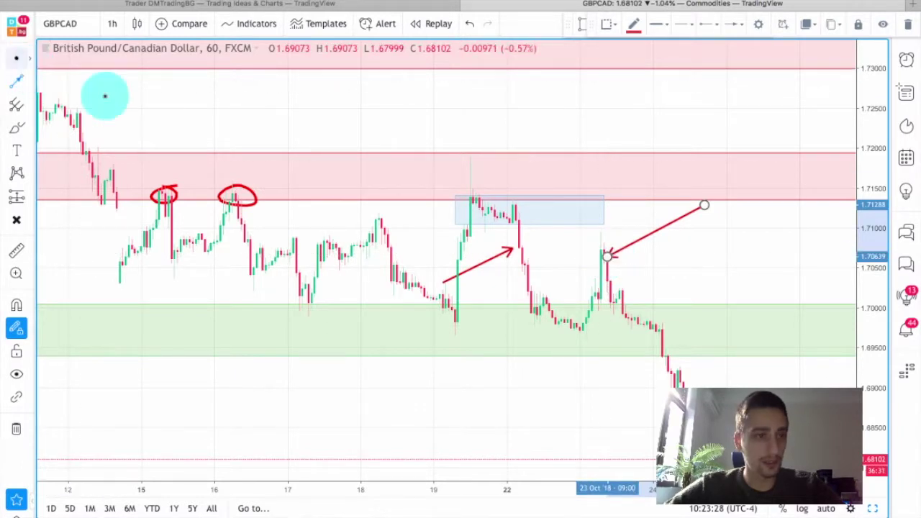
{"action": "left_click", "coordinate": [539, 251]}
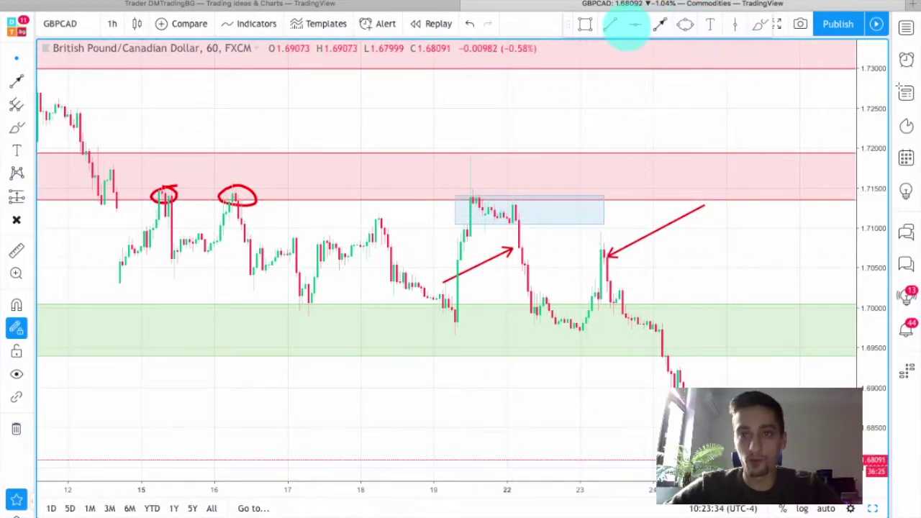
{"action": "left_click", "coordinate": [609, 26]}
- Draw a red trend line from the 19 Oct peak down into the green support zone by 25 Oct
{"action": "left_click", "coordinate": [467, 155]}
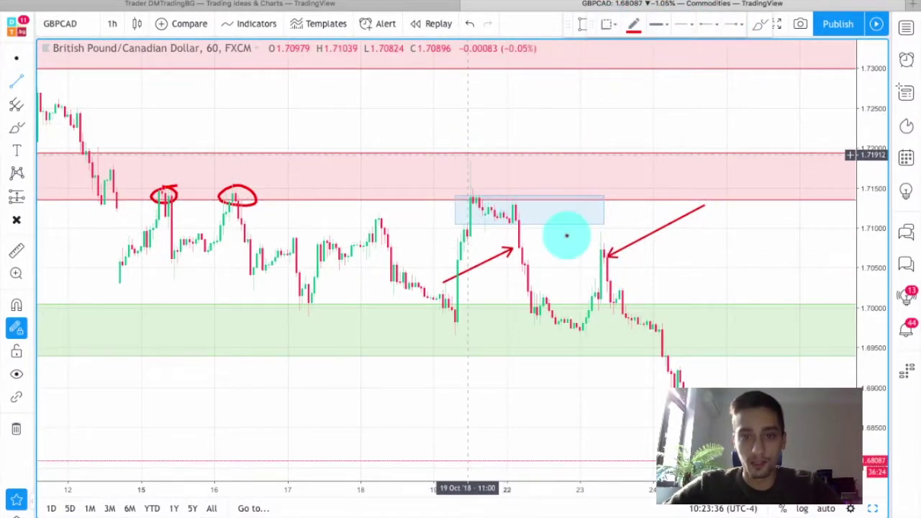
{"action": "left_click", "coordinate": [806, 344]}
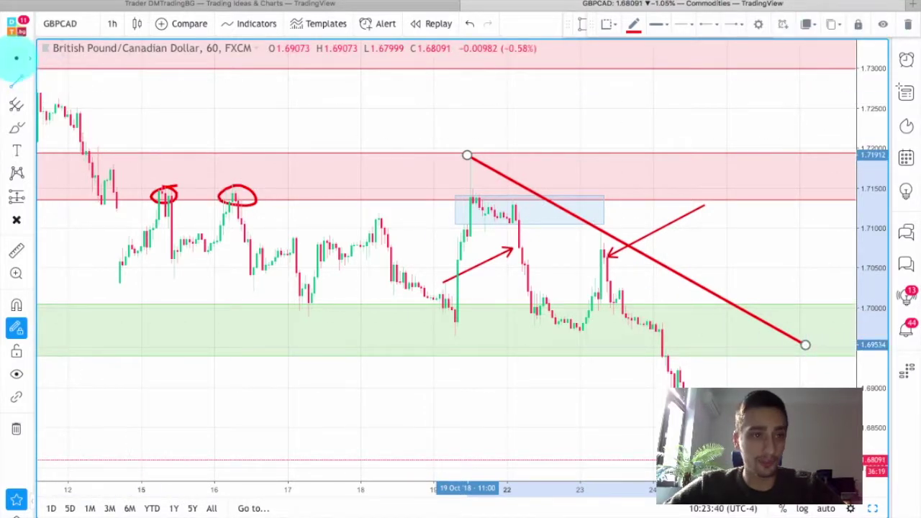
{"action": "left_click_drag", "start_coordinate": [434, 243], "coordinate": [551, 239]}
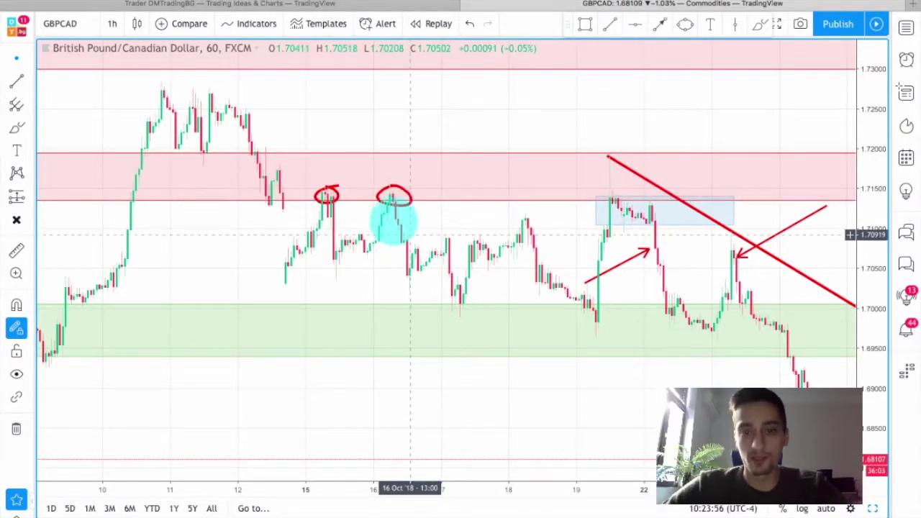
{"action": "left_click_drag", "start_coordinate": [444, 220], "coordinate": [345, 205]}
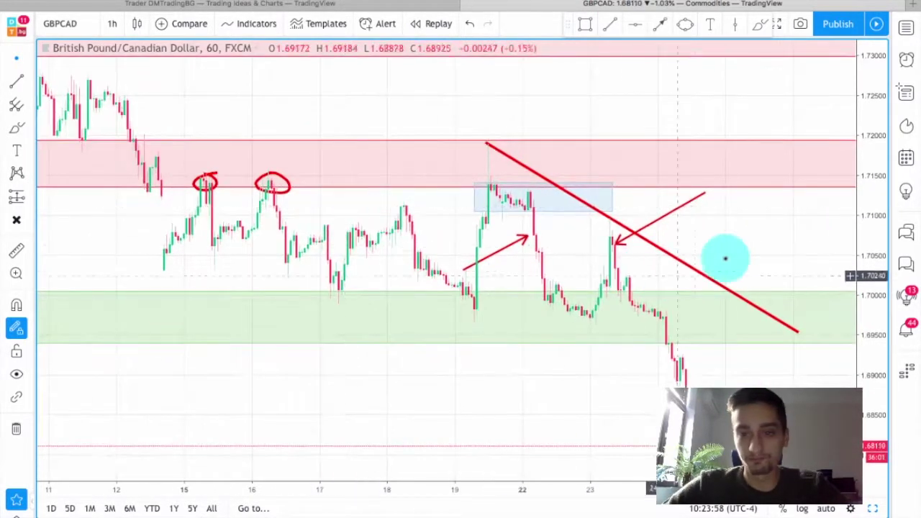
{"action": "left_click_drag", "start_coordinate": [643, 211], "coordinate": [555, 179]}
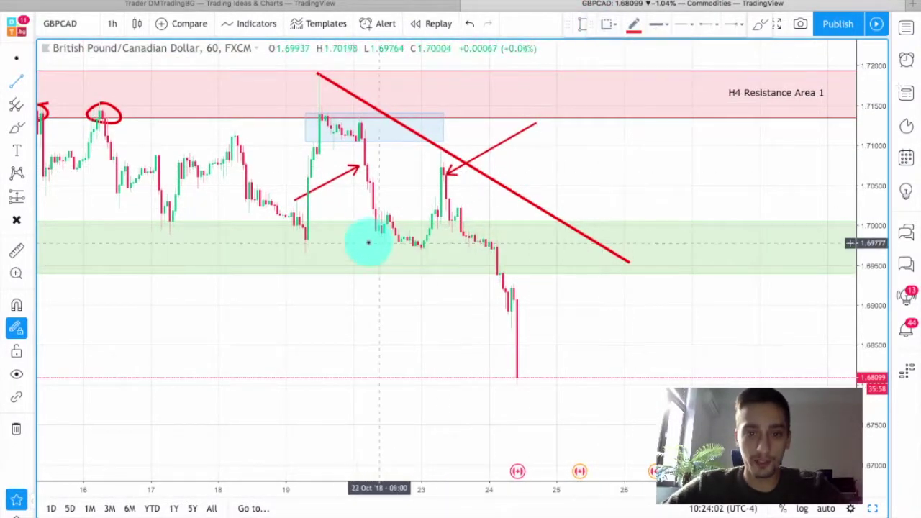
- Replace the sketched red line with a green horizontal level at 1.69705 across the support lows
{"action": "left_click_drag", "start_coordinate": [364, 249], "coordinate": [597, 249]}
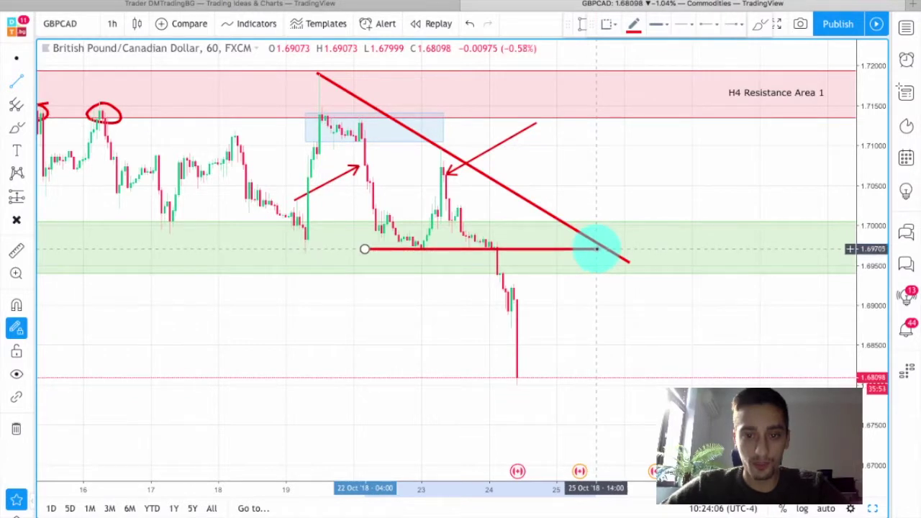
{"action": "key", "text": "Escape"}
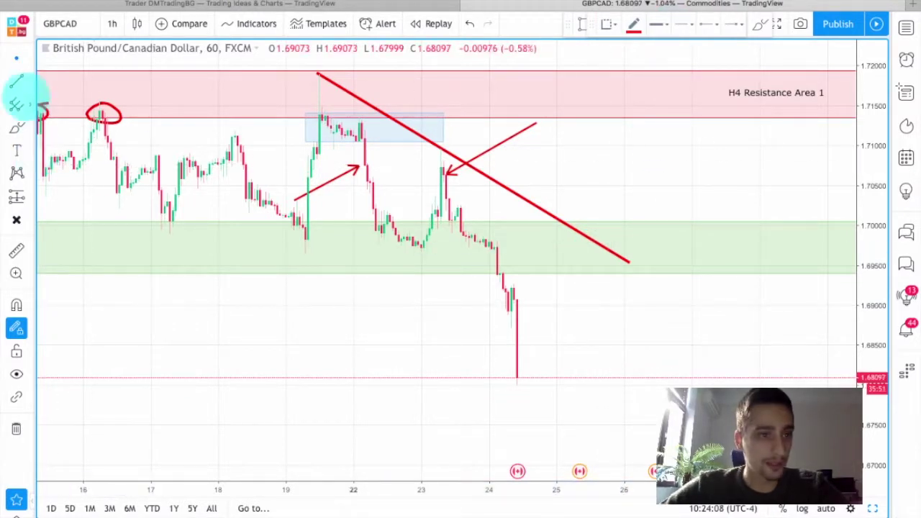
{"action": "left_click", "coordinate": [29, 81]}
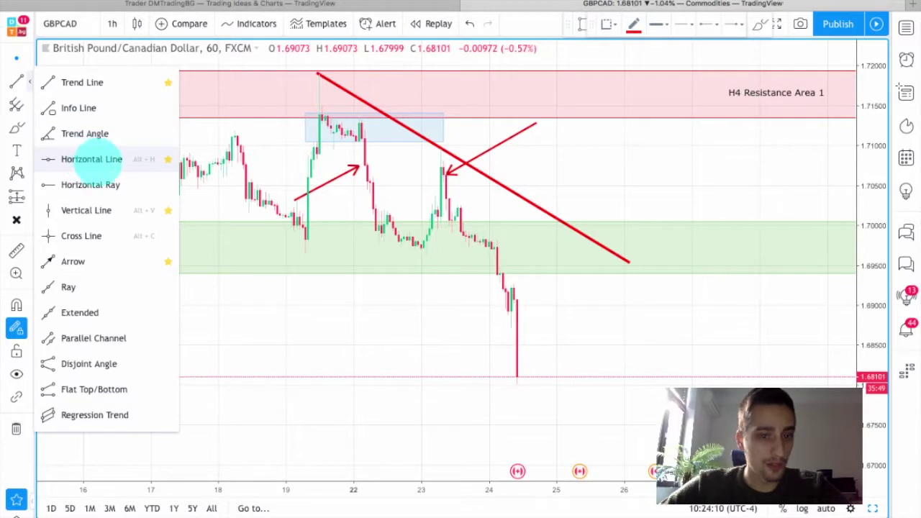
{"action": "left_click", "coordinate": [94, 159]}
{"action": "left_click", "coordinate": [429, 249]}
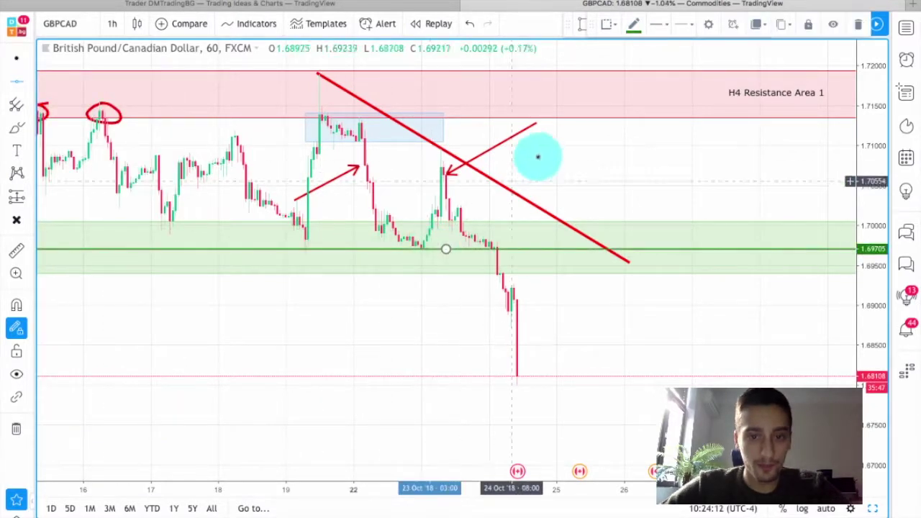
{"action": "scroll", "coordinate": [353, 300], "scroll_direction": "down", "scroll_amount": 3}
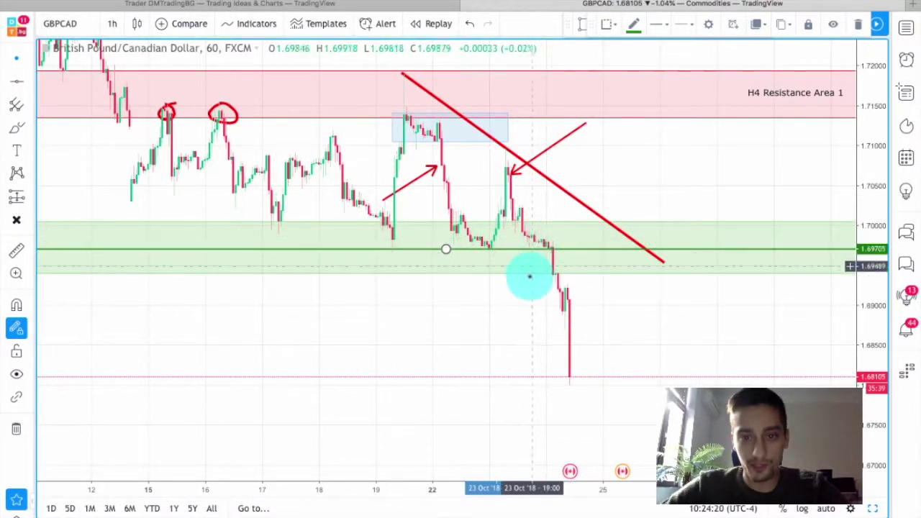
- Draw a red arrow rising from below the green zone to the 24 Oct breakdown candle
{"action": "scroll", "coordinate": [521, 299], "scroll_direction": "up", "scroll_amount": 1}
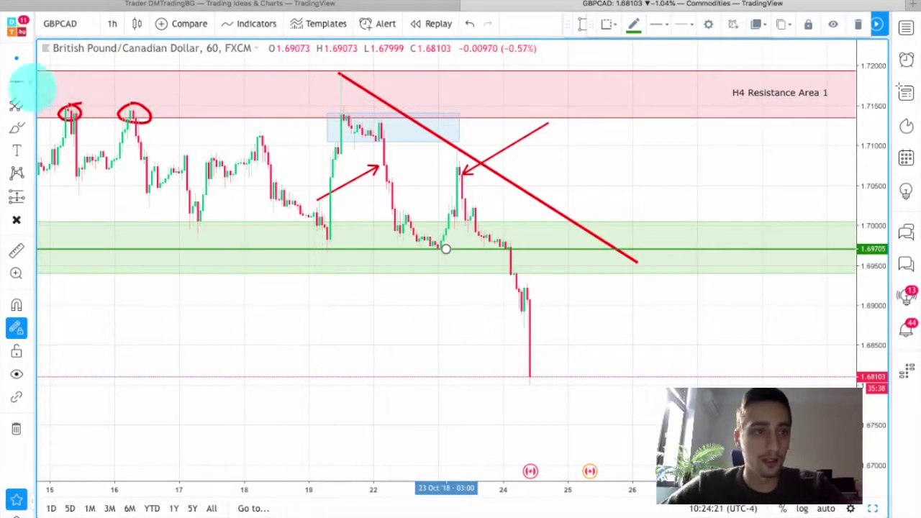
{"action": "left_click", "coordinate": [16, 57]}
{"action": "left_click", "coordinate": [16, 80]}
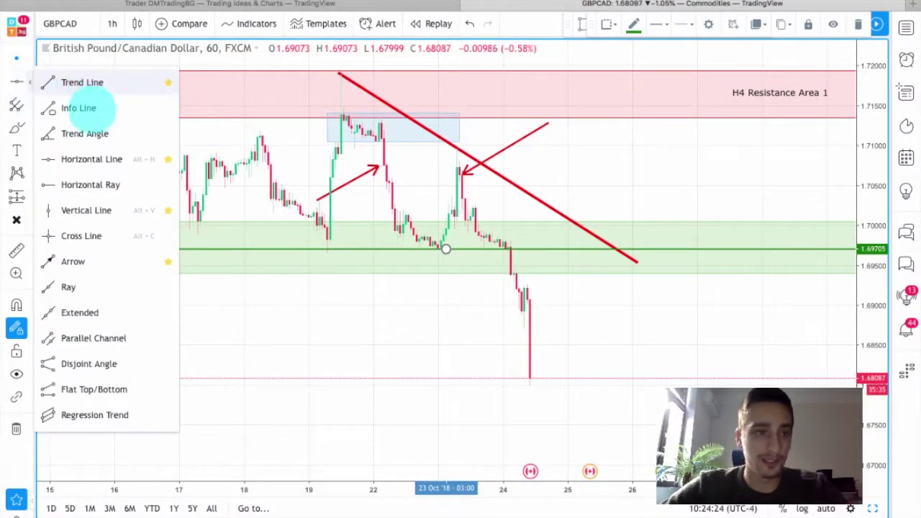
{"action": "left_click", "coordinate": [819, 114]}
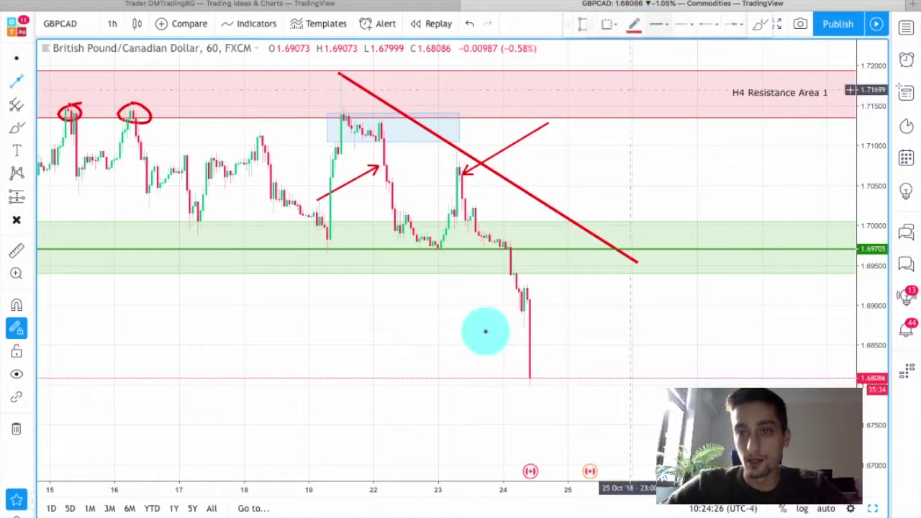
{"action": "left_click", "coordinate": [398, 332]}
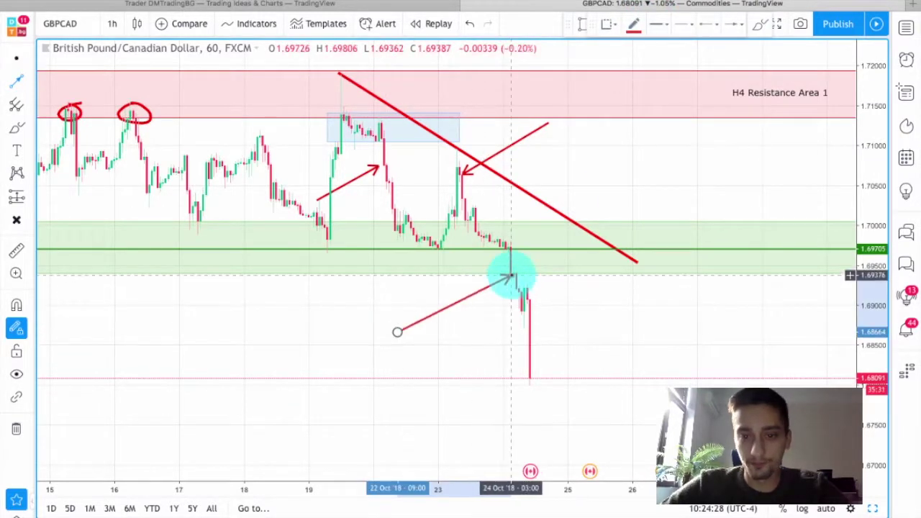
{"action": "left_click", "coordinate": [510, 275]}
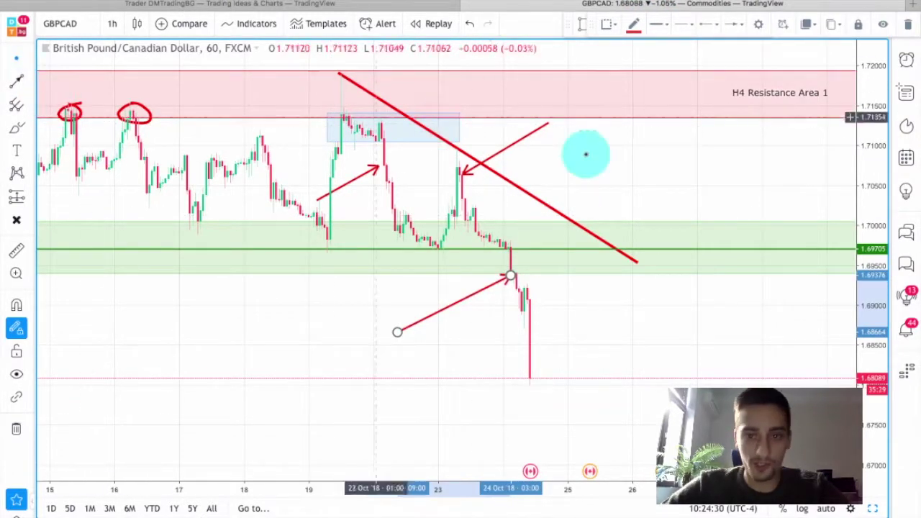
{"action": "left_click", "coordinate": [631, 166]}
{"action": "scroll", "coordinate": [590, 262], "scroll_direction": "up", "scroll_amount": 1}
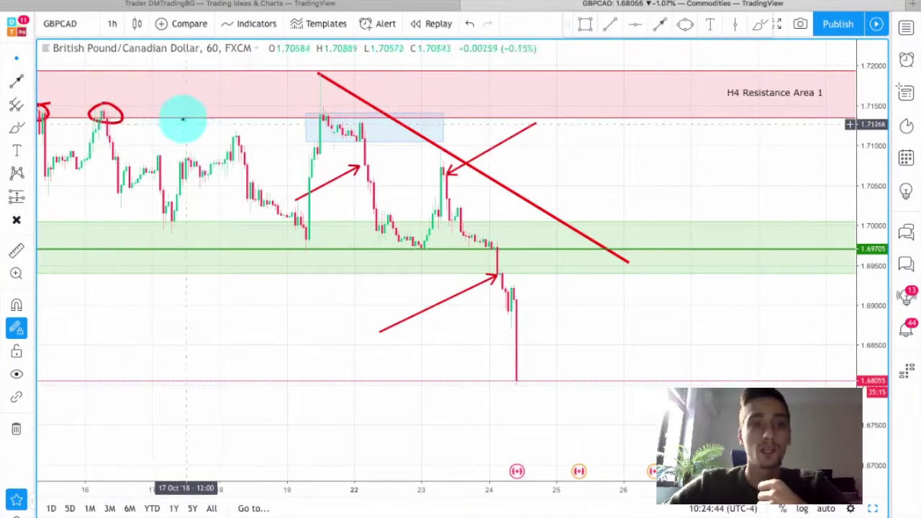
{"action": "left_click_drag", "start_coordinate": [165, 131], "coordinate": [206, 136]}
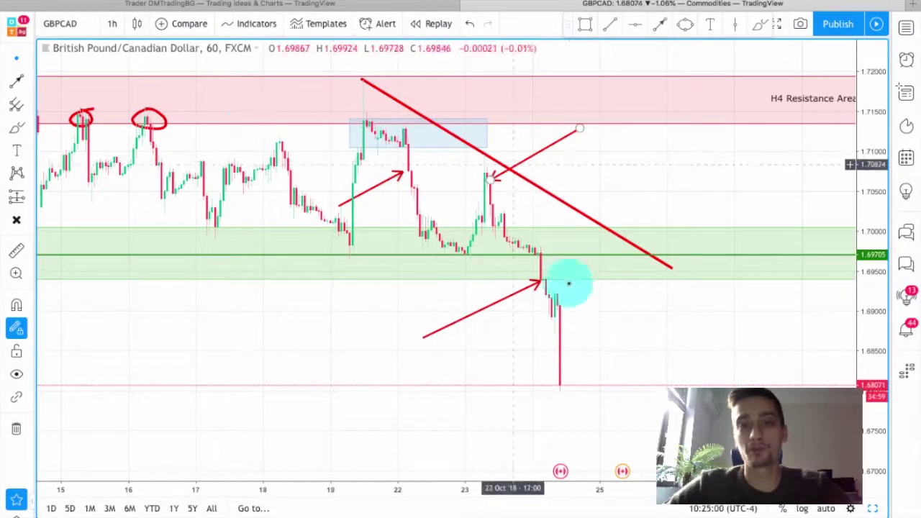
{"action": "left_click_drag", "start_coordinate": [659, 370], "coordinate": [628, 342]}
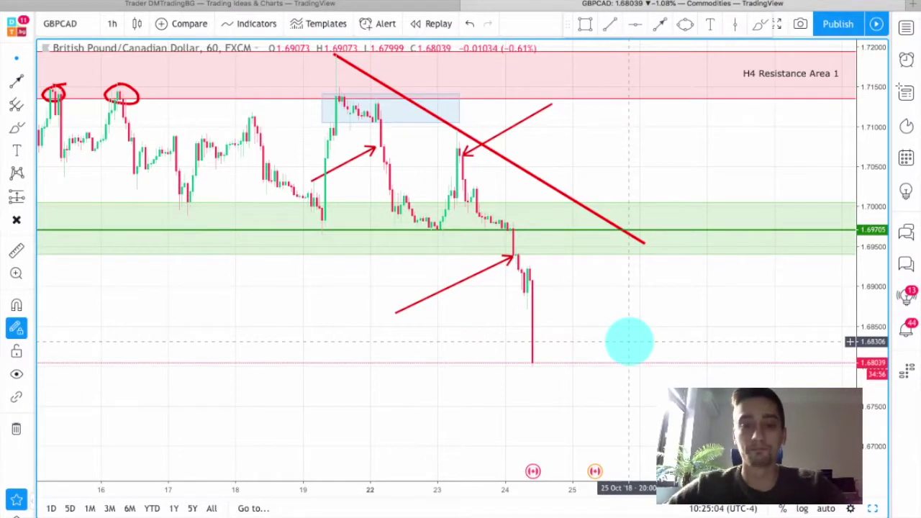
{"action": "scroll", "coordinate": [637, 142], "scroll_direction": "up", "scroll_amount": 1}
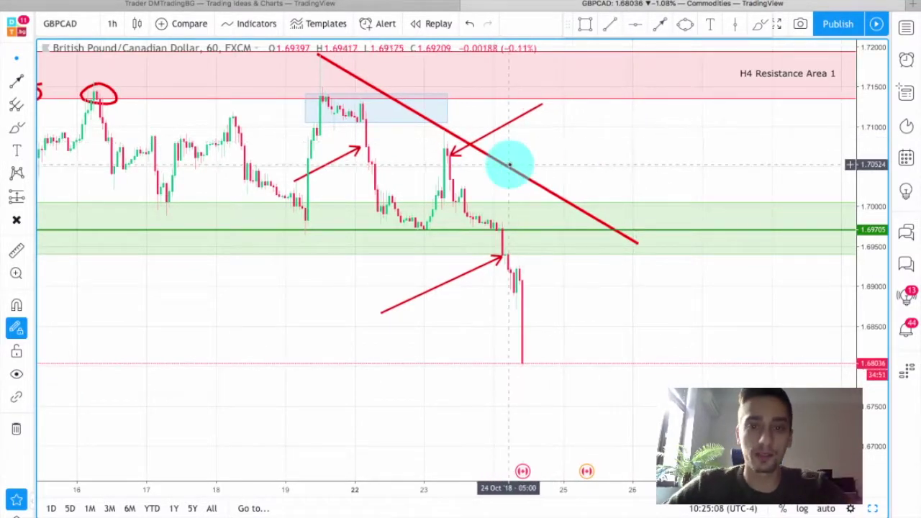
{"action": "scroll", "coordinate": [510, 165], "scroll_direction": "down", "scroll_amount": 2}
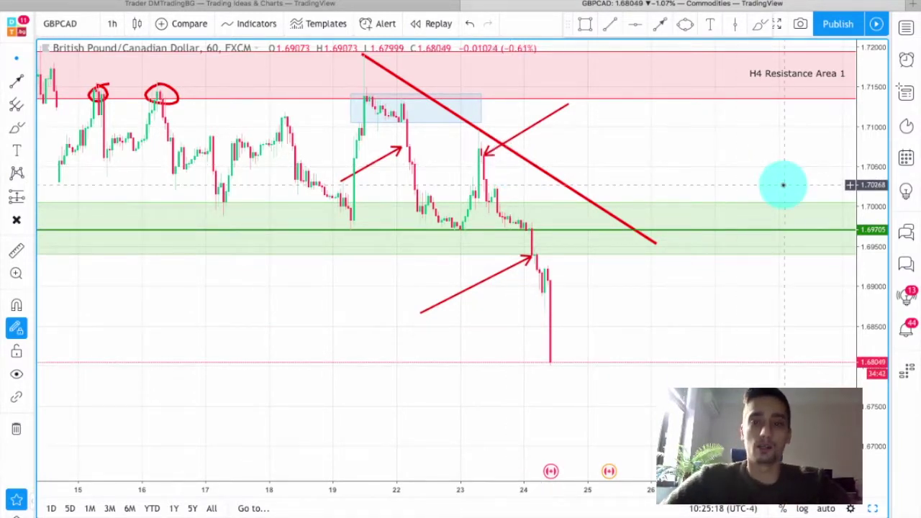
{"action": "scroll", "coordinate": [782, 184], "scroll_direction": "up", "scroll_amount": 2}
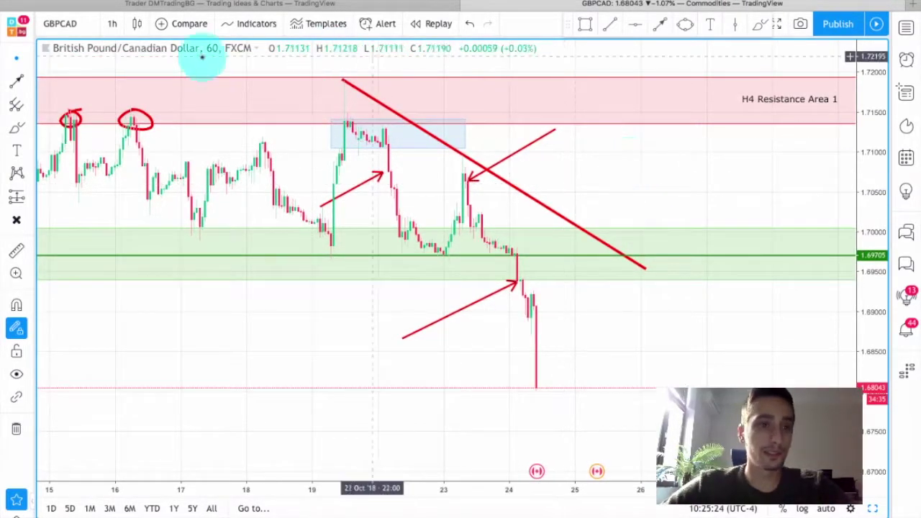
- Switch GBPCAD to 4 hours and frame both H4 resistance and both H4 support areas
{"action": "left_click", "coordinate": [112, 24]}
{"action": "left_click", "coordinate": [123, 243]}
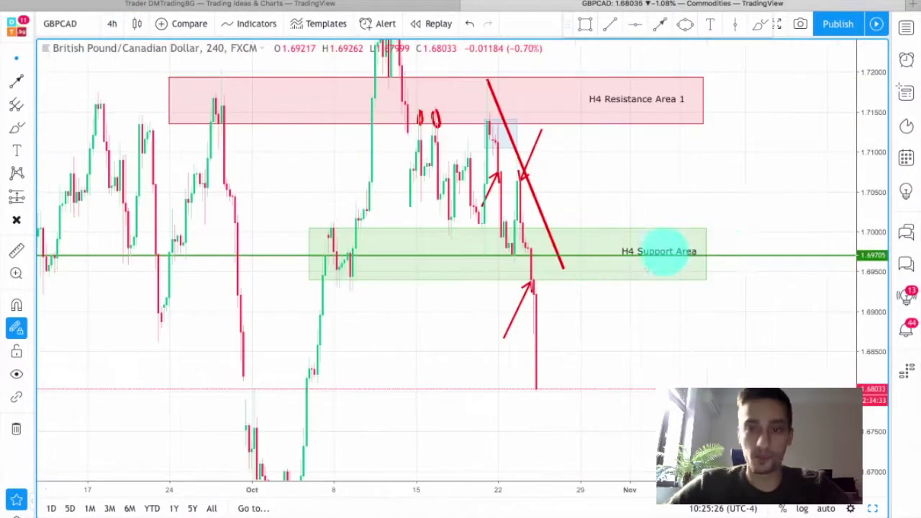
{"action": "scroll", "coordinate": [832, 173], "scroll_direction": "up", "scroll_amount": 2}
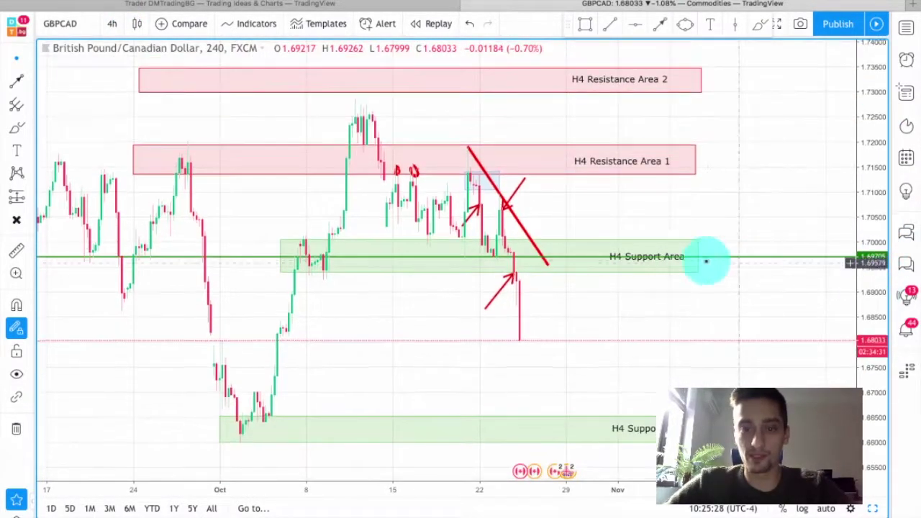
{"action": "scroll", "coordinate": [709, 267], "scroll_direction": "up", "scroll_amount": 2}
{"action": "left_click_drag", "start_coordinate": [560, 311], "coordinate": [494, 288]}
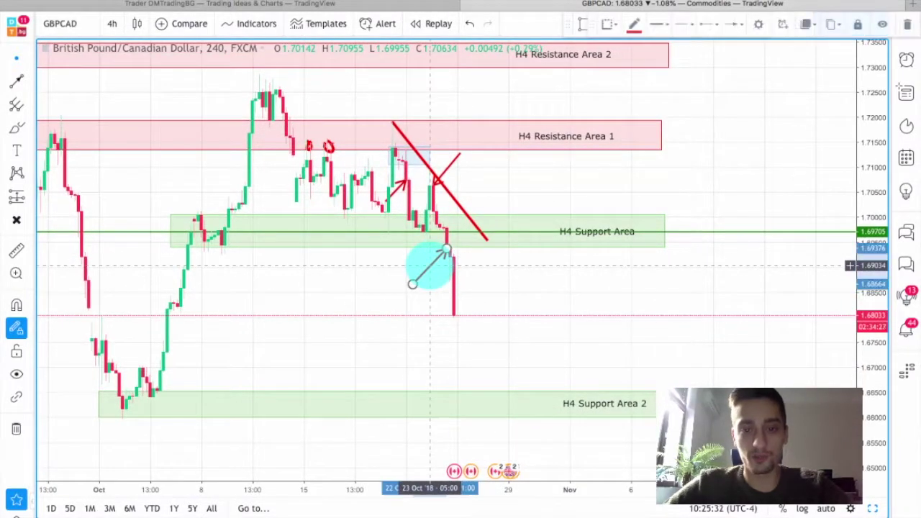
{"action": "scroll", "coordinate": [564, 300], "scroll_direction": "down", "scroll_amount": 2}
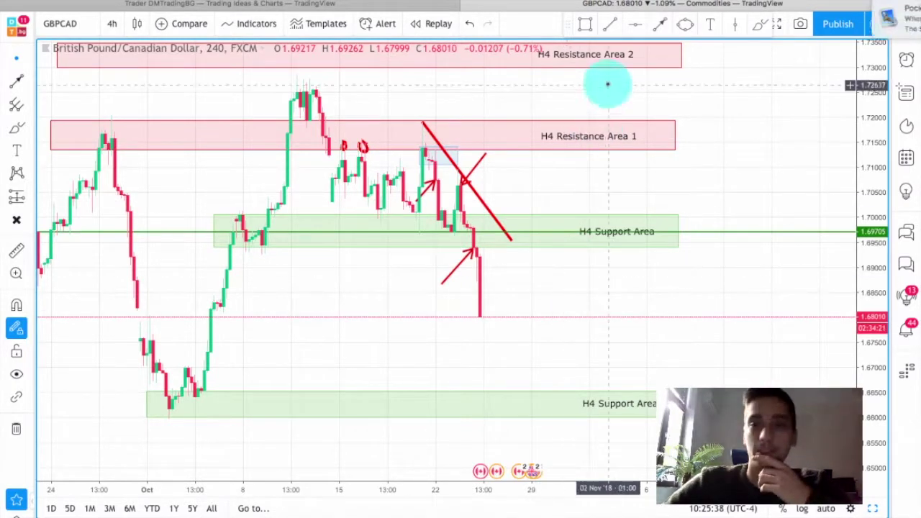
{"action": "left_click", "coordinate": [584, 24]}
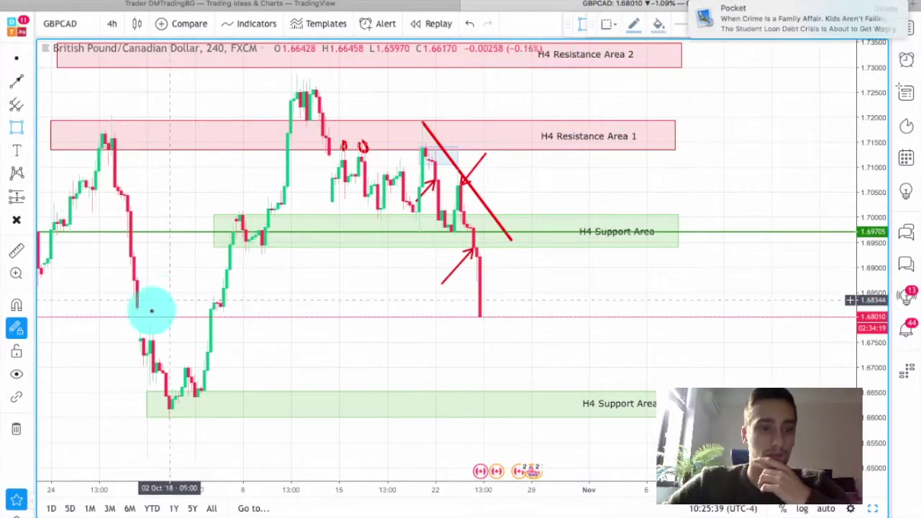
- Draw a light blue zone at about 1.6759–1.6818 around current price, deleting the accidental extra rectangle
{"action": "left_click_drag", "start_coordinate": [117, 308], "coordinate": [801, 338]}
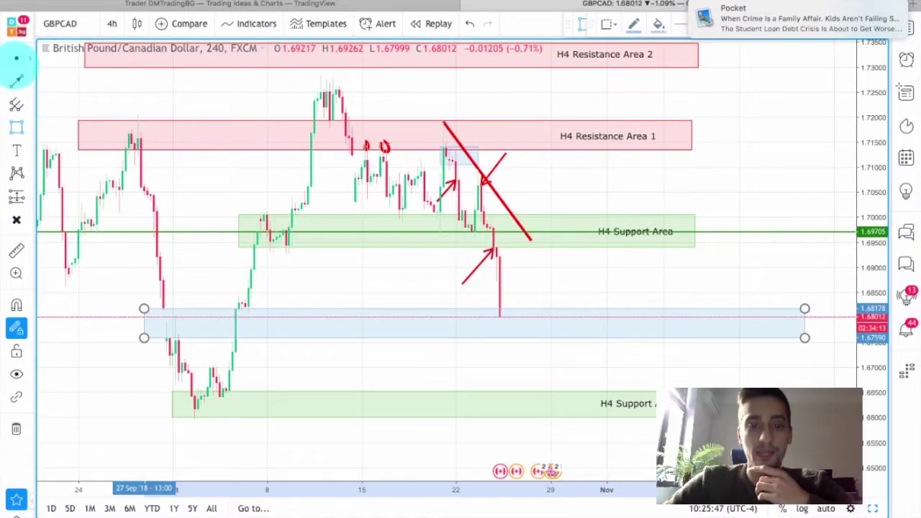
{"action": "mouse_move", "coordinate": [530, 398]}
{"action": "left_mouse_down"}
{"action": "mouse_move", "coordinate": [685, 233]}
{"action": "mouse_move", "coordinate": [625, 299]}
{"action": "mouse_move", "coordinate": [591, 269]}
{"action": "mouse_move", "coordinate": [643, 263]}
{"action": "mouse_move", "coordinate": [627, 264]}
{"action": "left_mouse_up"}
{"action": "right_click", "coordinate": [626, 298]}
{"action": "left_click", "coordinate": [585, 301]}
{"action": "key", "text": "Delete"}
{"action": "left_click_drag", "start_coordinate": [592, 288], "coordinate": [551, 281]}
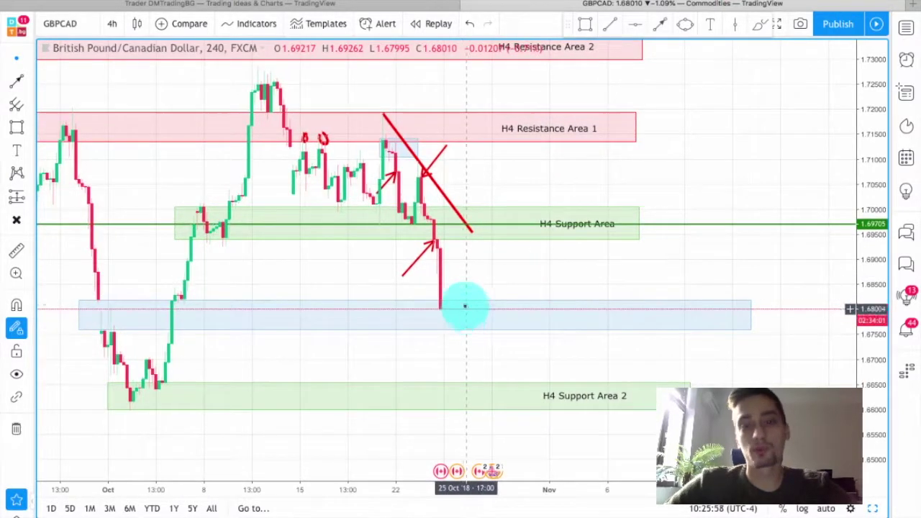
- Draw a purple-blue path rising to the H4 Support Area, then falling into H4 Support Area 2
{"action": "left_click", "coordinate": [478, 324]}
{"action": "left_click", "coordinate": [489, 327]}
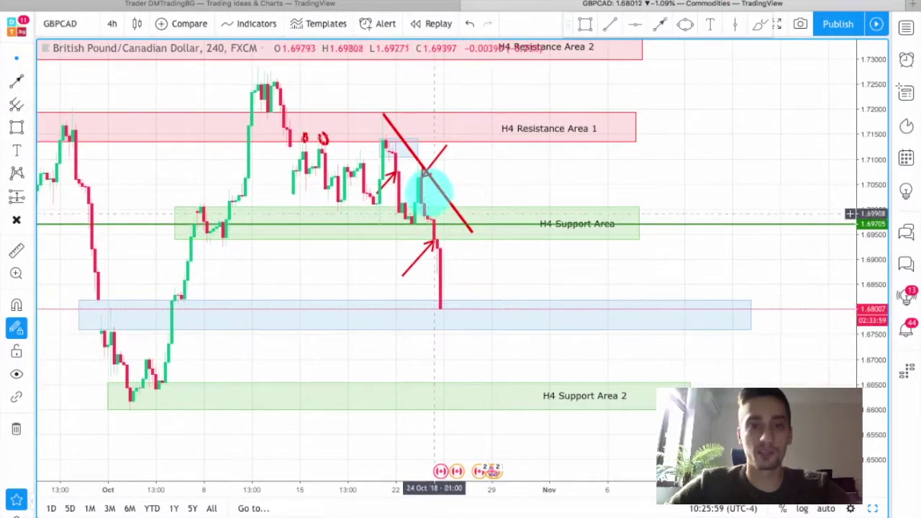
{"action": "left_click", "coordinate": [662, 28]}
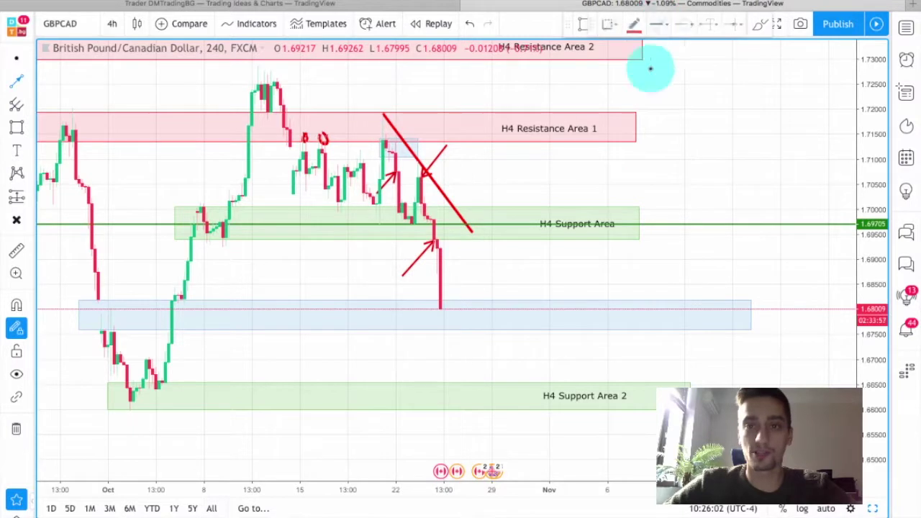
{"action": "left_click", "coordinate": [634, 24]}
{"action": "left_click", "coordinate": [711, 62]}
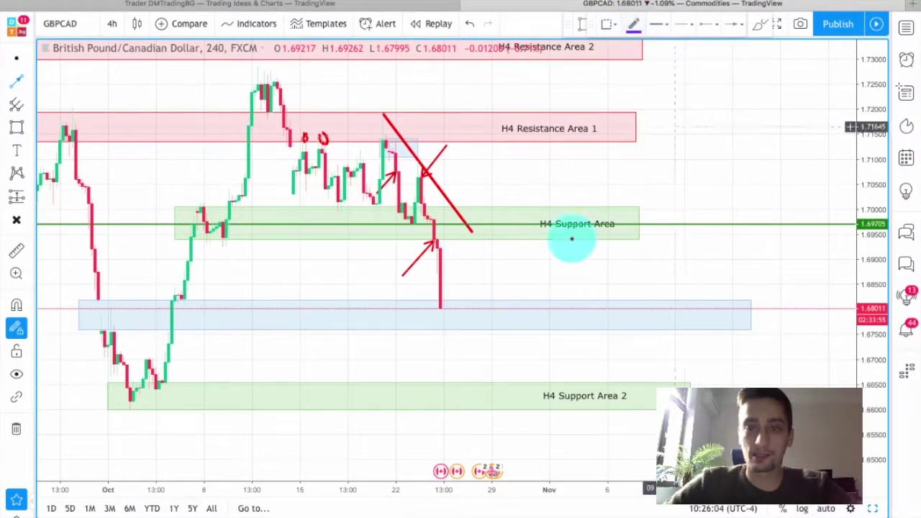
{"action": "left_click_drag", "start_coordinate": [456, 306], "coordinate": [509, 240]}
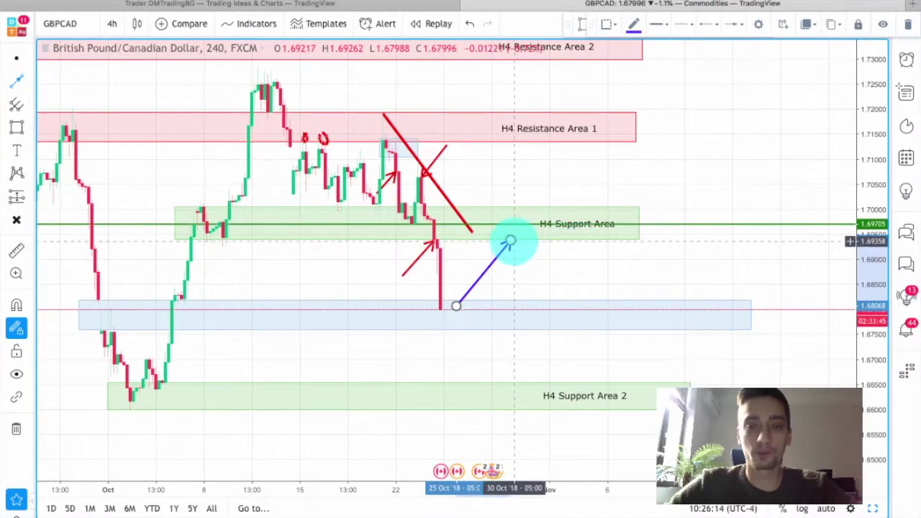
{"action": "left_click", "coordinate": [514, 242]}
{"action": "left_click", "coordinate": [610, 389]}
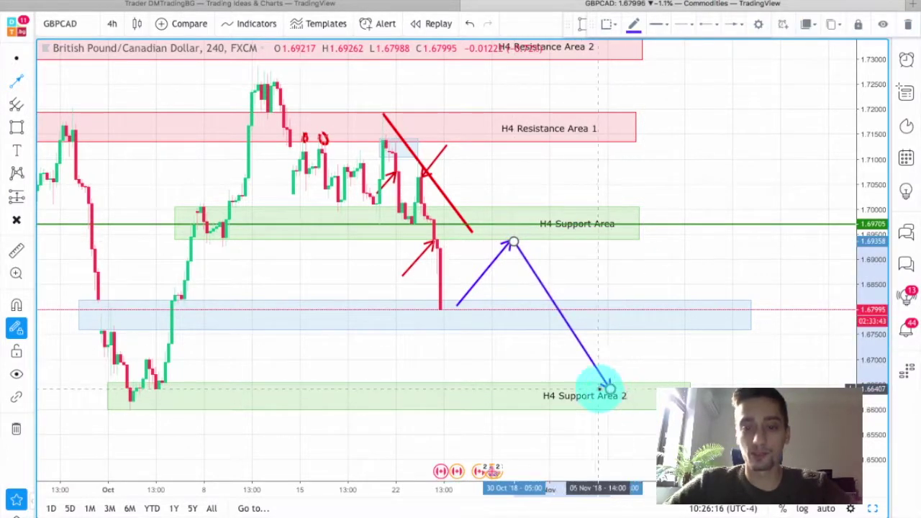
{"action": "left_click", "coordinate": [615, 256]}
{"action": "left_click", "coordinate": [759, 25]}
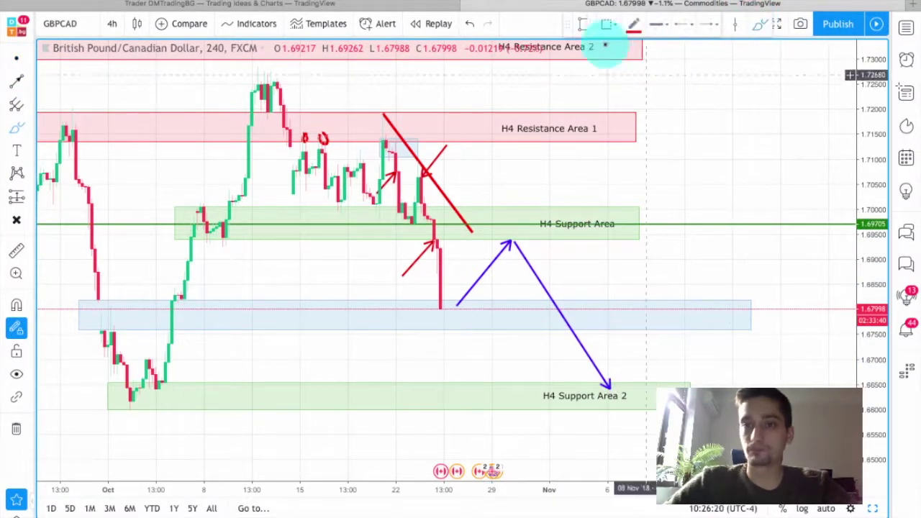
- Circle the purple path's peak at the H4 Support Area with an orange brush loop
{"action": "left_click", "coordinate": [633, 24]}
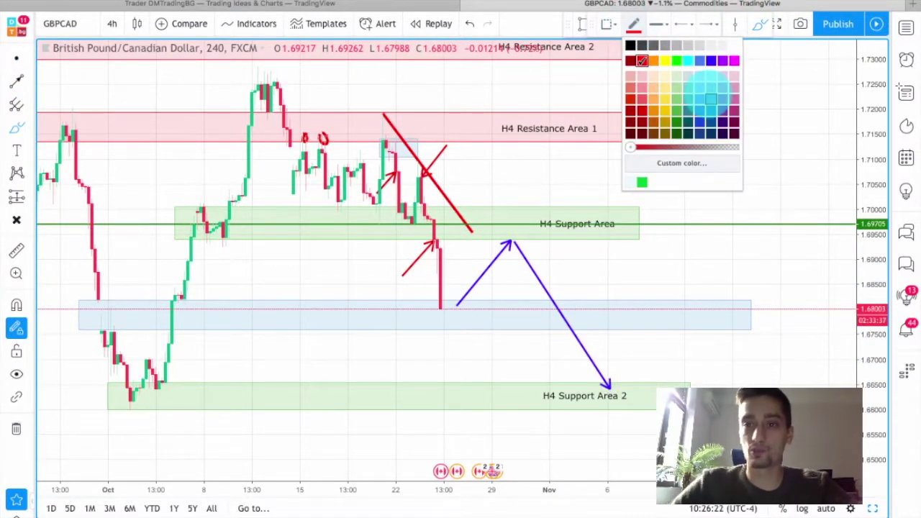
{"action": "left_click", "coordinate": [653, 61]}
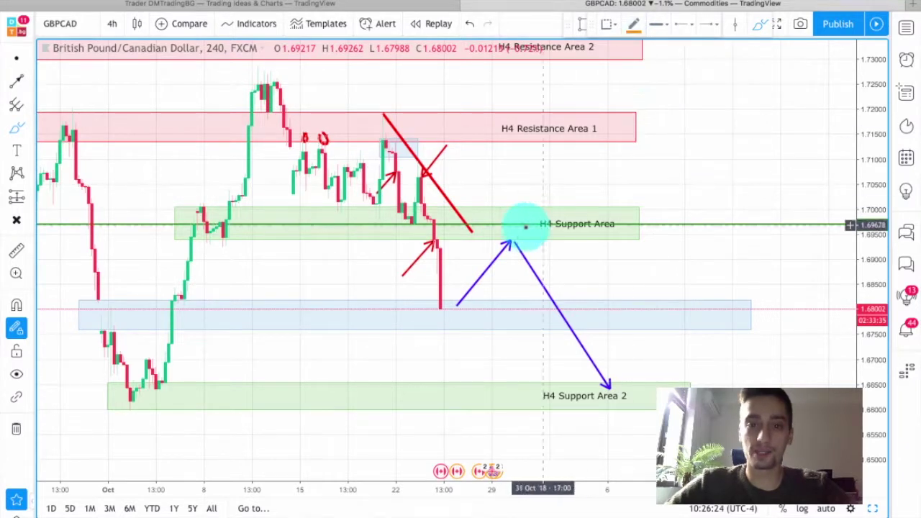
{"action": "mouse_move", "coordinate": [514, 235]}
{"action": "left_mouse_down"}
{"action": "mouse_move", "coordinate": [530, 257]}
{"action": "mouse_move", "coordinate": [491, 247]}
{"action": "left_mouse_up"}
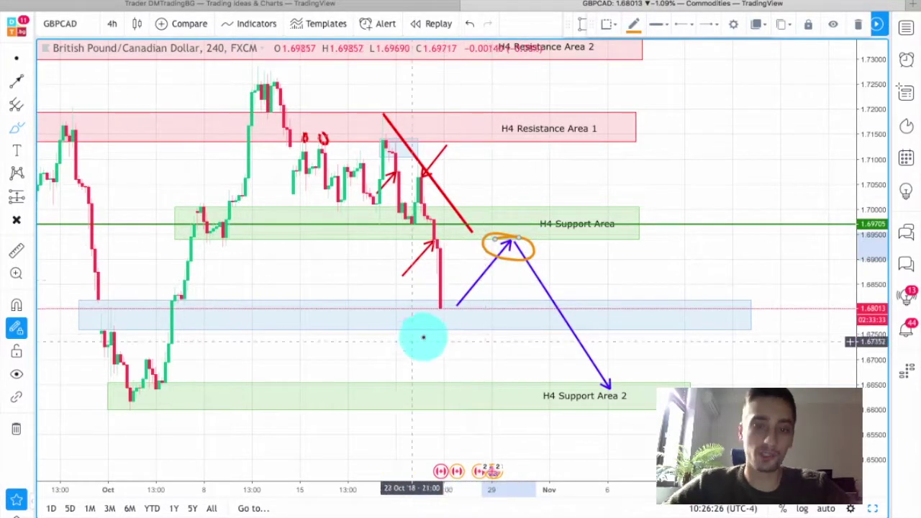
{"action": "scroll", "coordinate": [487, 313], "scroll_direction": "down", "scroll_amount": 1}
{"action": "left_click_drag", "start_coordinate": [488, 309], "coordinate": [446, 308]}
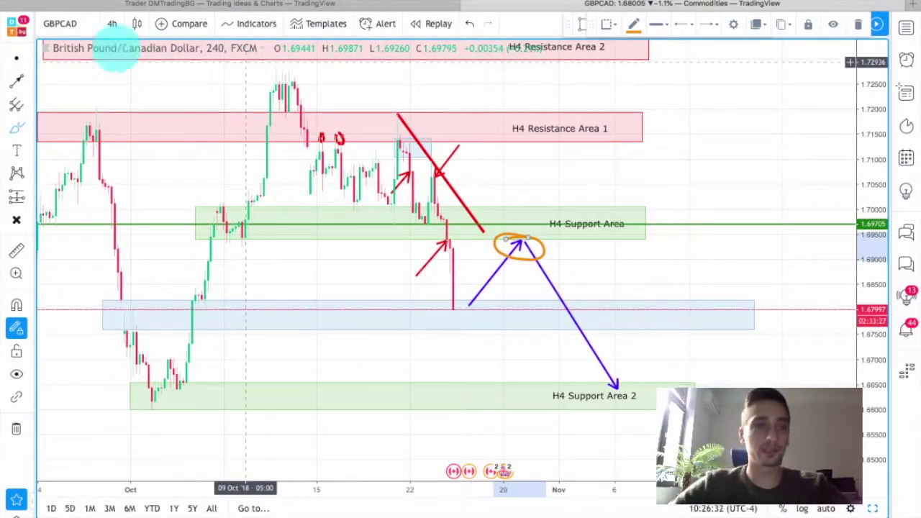
- Switch to the 1-hour chart and draw an orange bounce arrow up from the last candle
{"action": "left_click", "coordinate": [112, 23]}
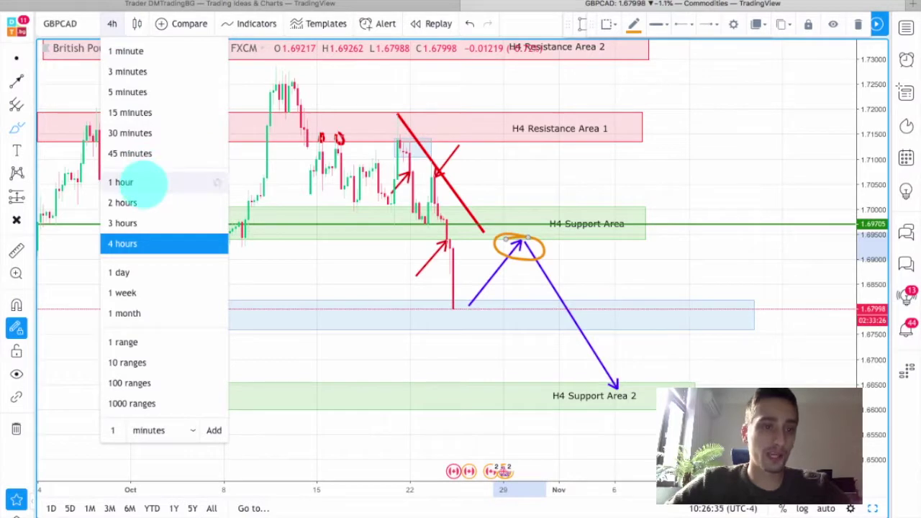
{"action": "left_click", "coordinate": [181, 181]}
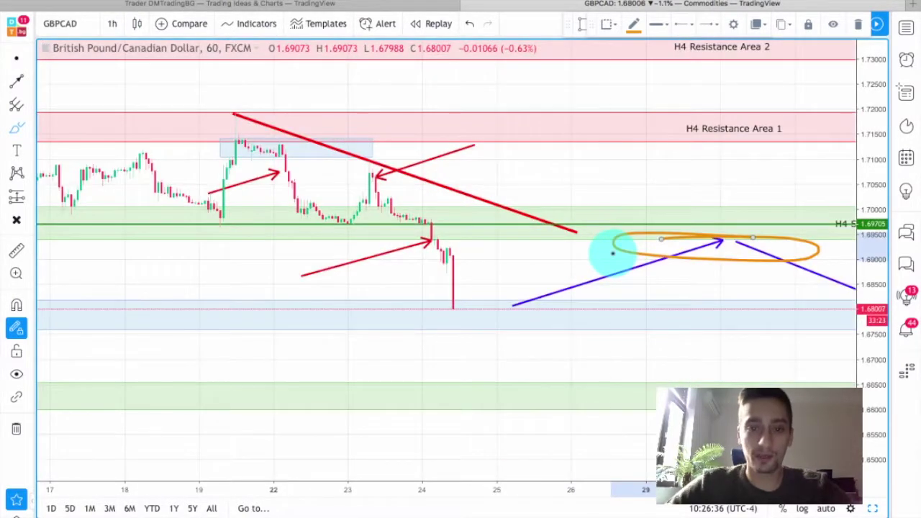
{"action": "scroll", "coordinate": [544, 288], "scroll_direction": "down", "scroll_amount": 2}
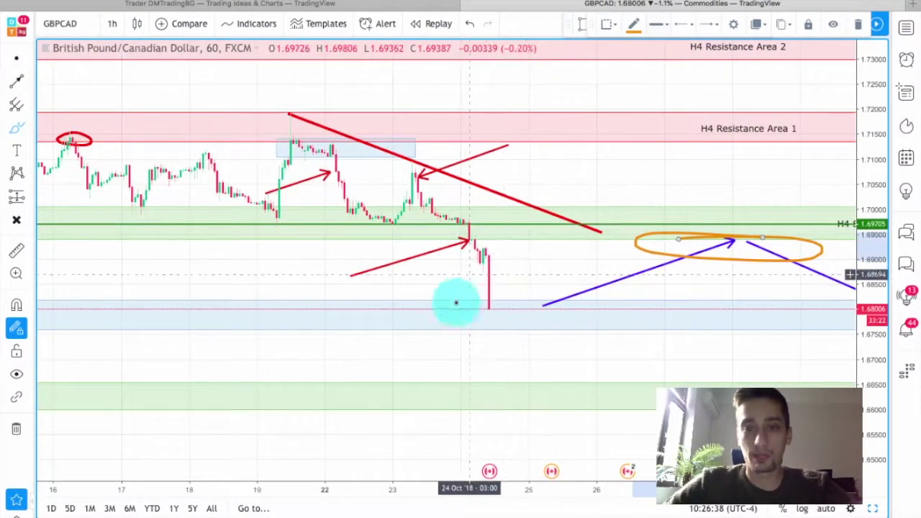
{"action": "left_click", "coordinate": [499, 305]}
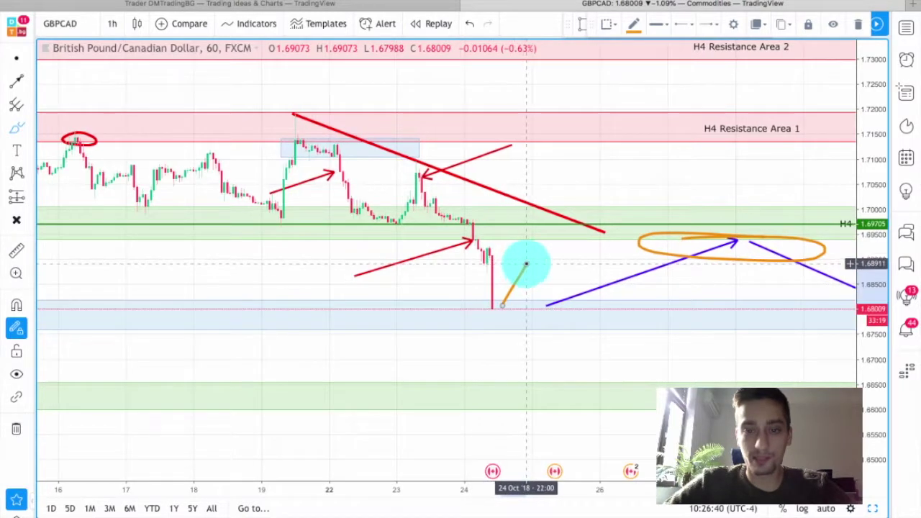
{"action": "left_click", "coordinate": [526, 267]}
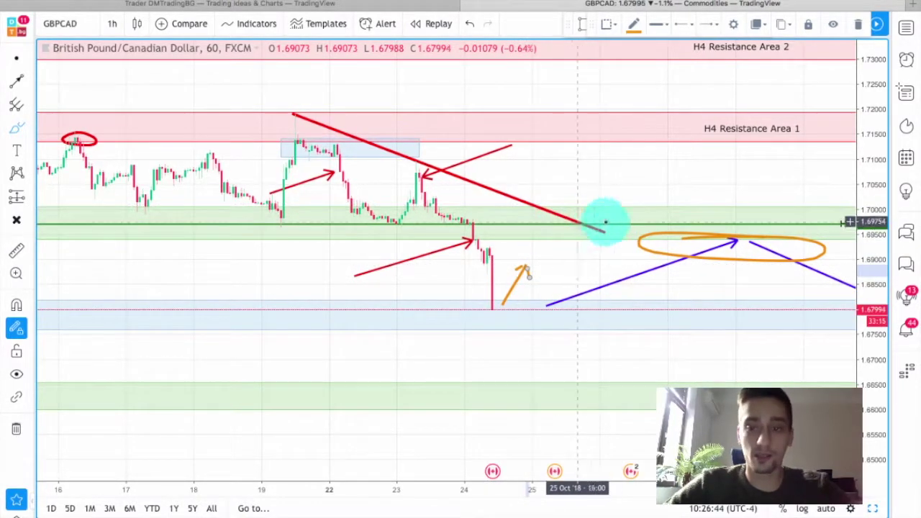
- Add two orange horizontal levels near 1.689–1.692, then brush an orange drop toward the lower green zone
{"action": "left_click", "coordinate": [475, 265]}
{"action": "left_click", "coordinate": [608, 266]}
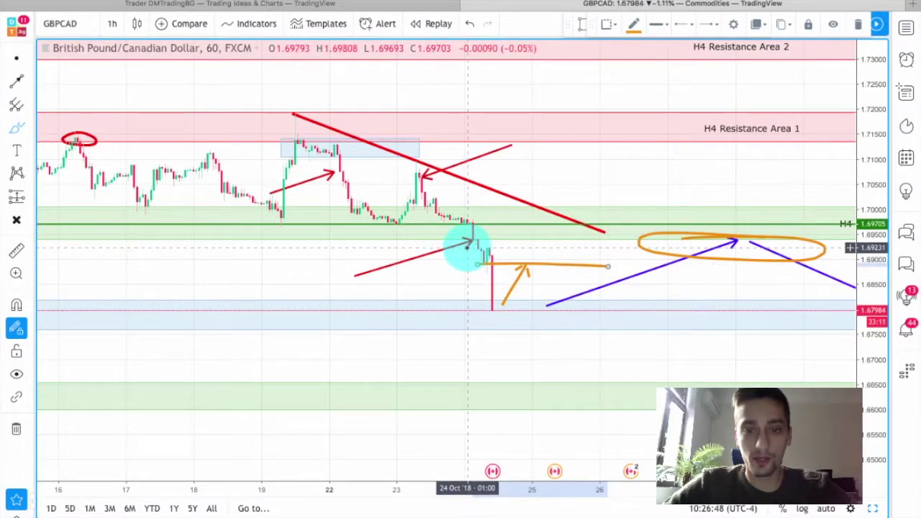
{"action": "left_click", "coordinate": [469, 245]}
{"action": "left_click", "coordinate": [605, 250]}
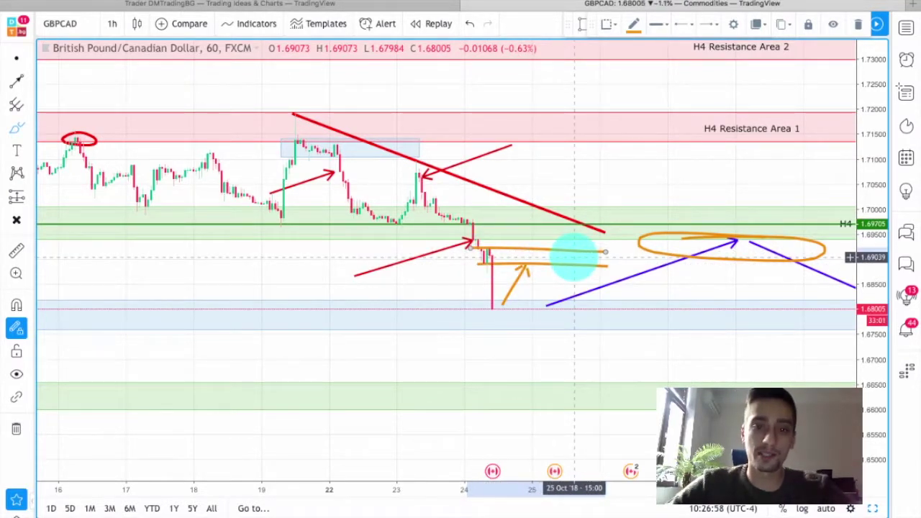
{"action": "mouse_move", "coordinate": [525, 267]}
{"action": "left_mouse_down"}
{"action": "mouse_move", "coordinate": [596, 370]}
{"action": "mouse_move", "coordinate": [624, 385]}
{"action": "left_mouse_up"}
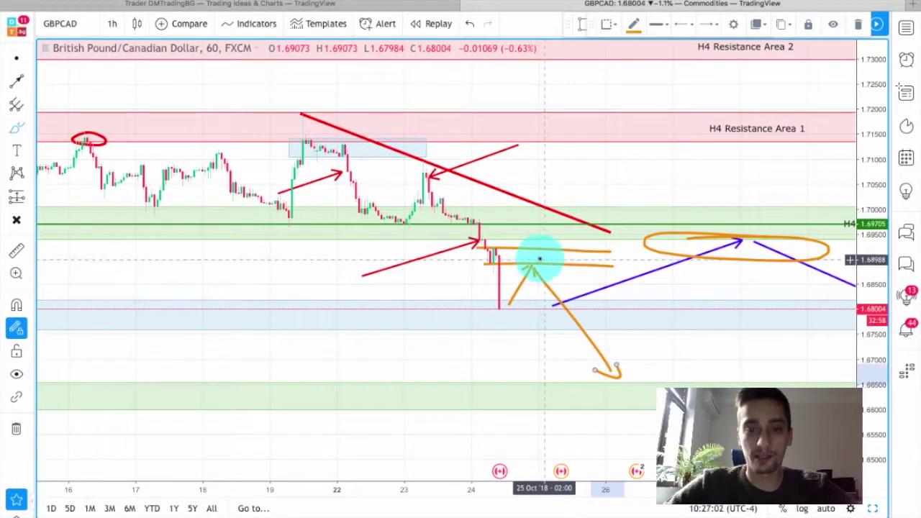